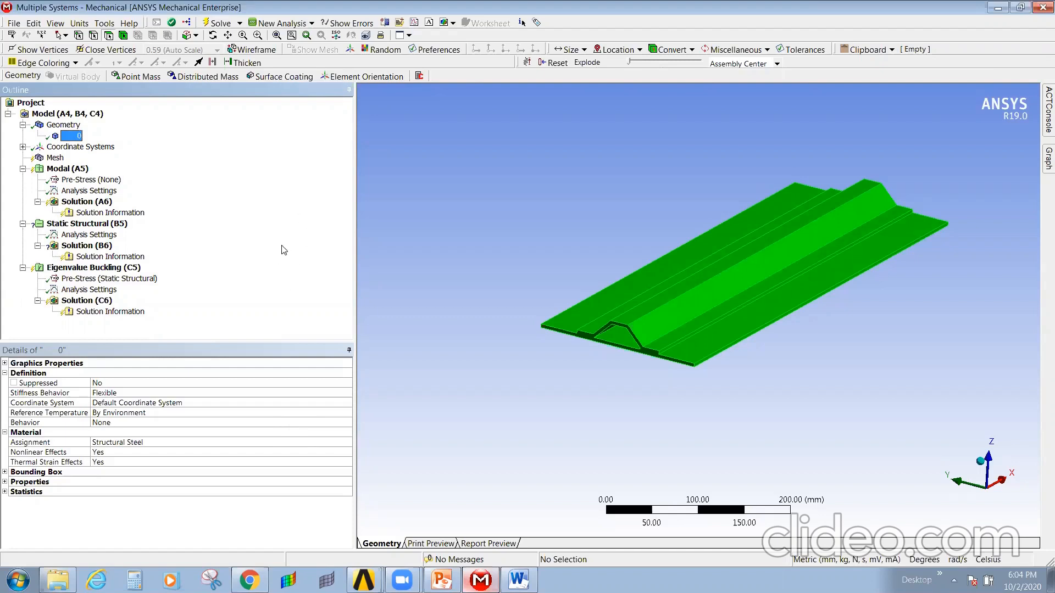
Generate a mesh of the stiffened panel with the default settings and inspect it from both sides.
{"action": "middle_click_drag", "start_coordinate": [750, 332], "coordinate": [933, 432]}
{"action": "middle_click_drag", "start_coordinate": [829, 434], "coordinate": [908, 358]}
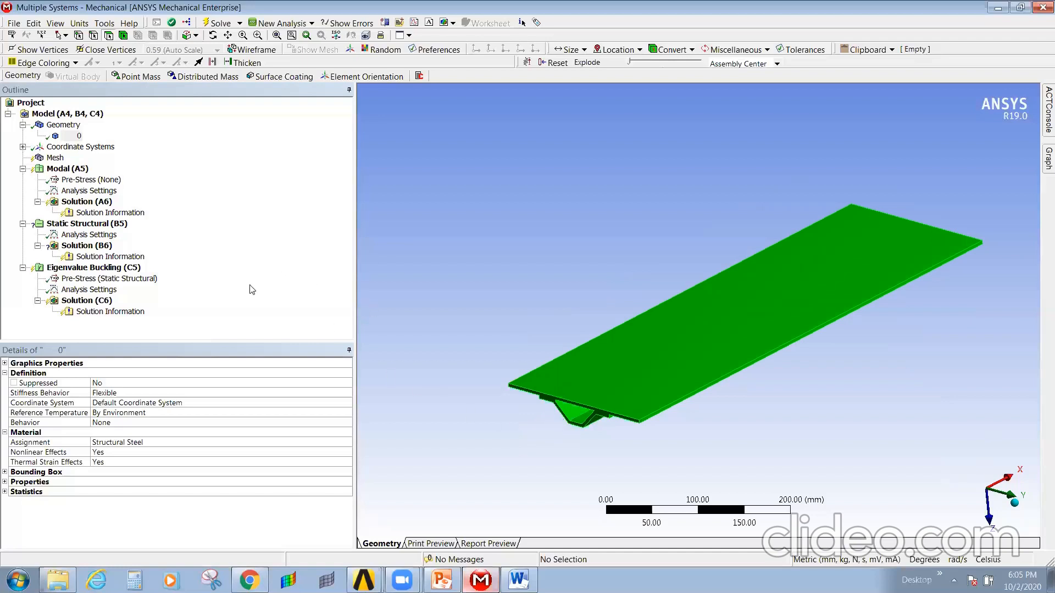
{"action": "left_click", "coordinate": [69, 137]}
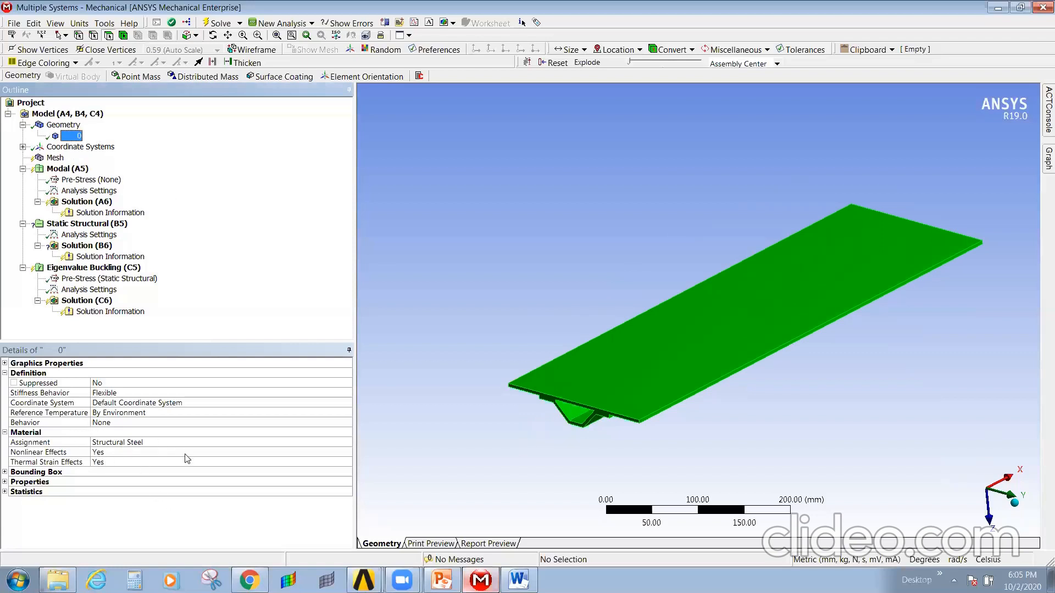
{"action": "left_click", "coordinate": [55, 158]}
{"action": "right_click", "coordinate": [55, 158]}
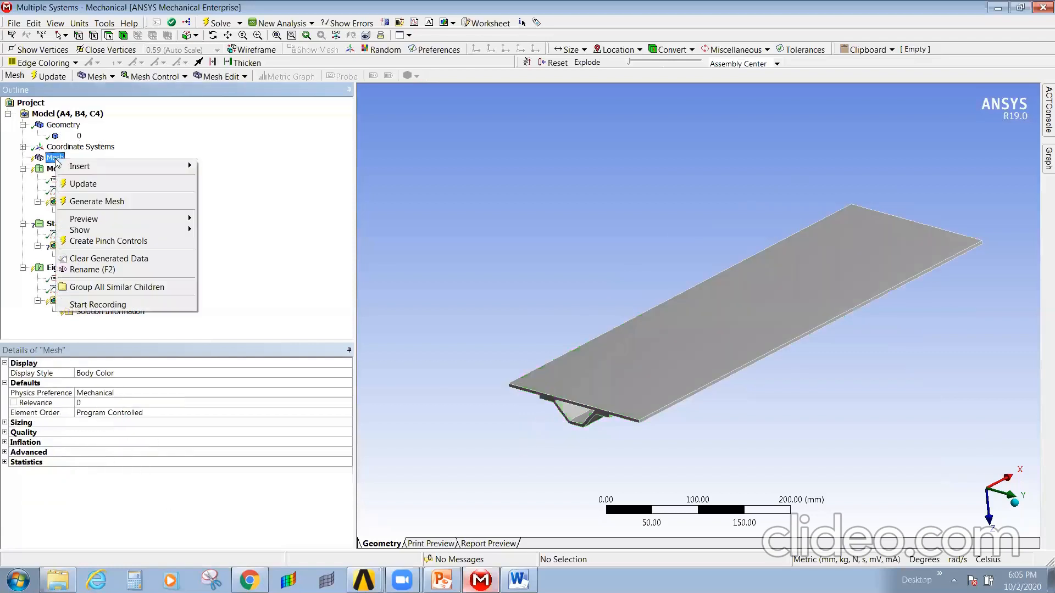
{"action": "left_click", "coordinate": [105, 203]}
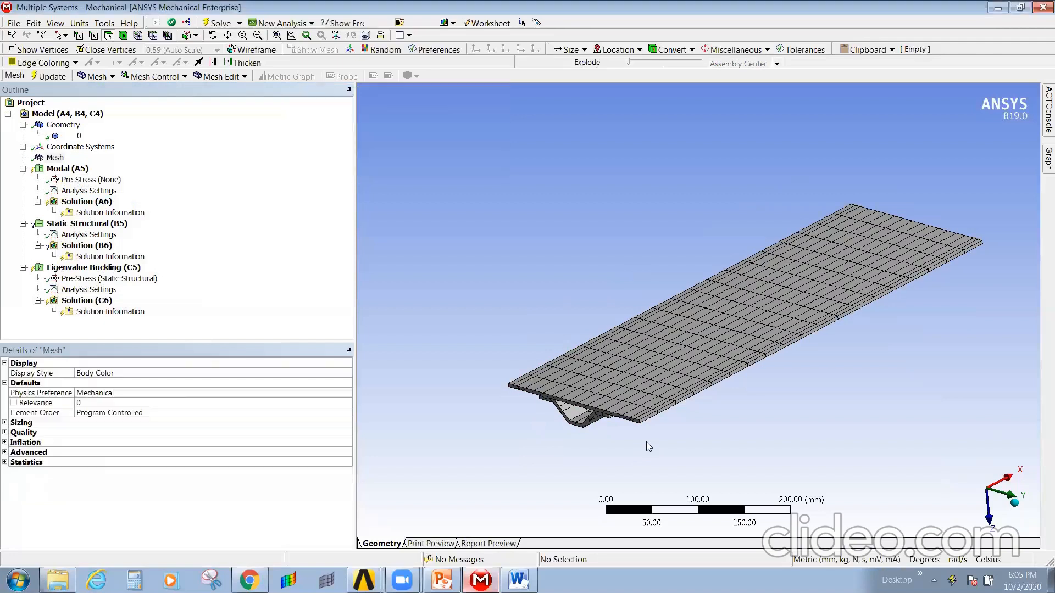
{"action": "middle_click_drag", "start_coordinate": [648, 441], "coordinate": [675, 404]}
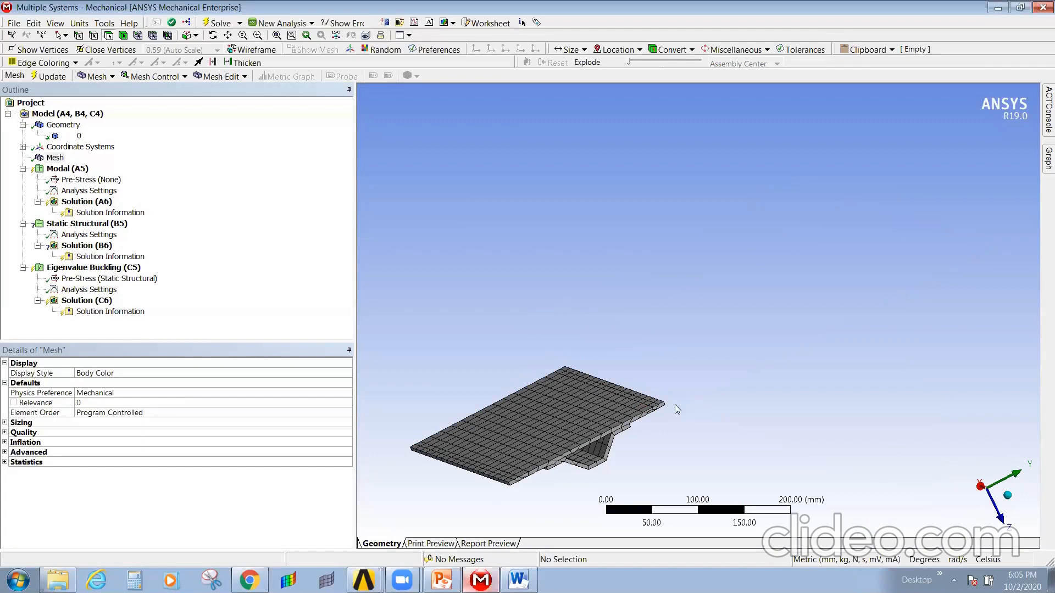
{"action": "middle_click_drag", "start_coordinate": [619, 436], "coordinate": [681, 406]}
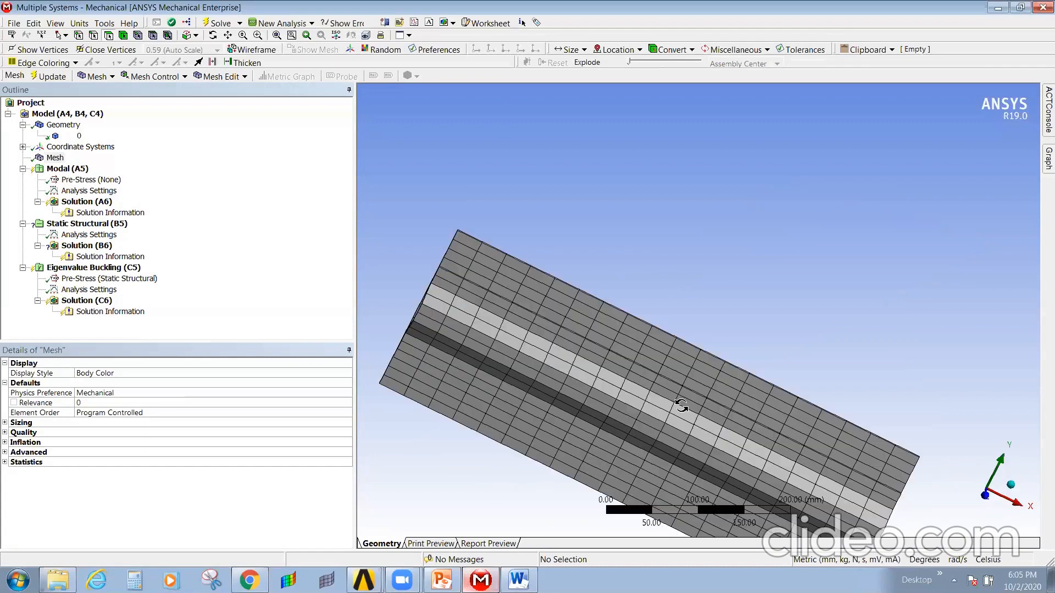
{"action": "middle_click_drag", "start_coordinate": [589, 381], "coordinate": [722, 347]}
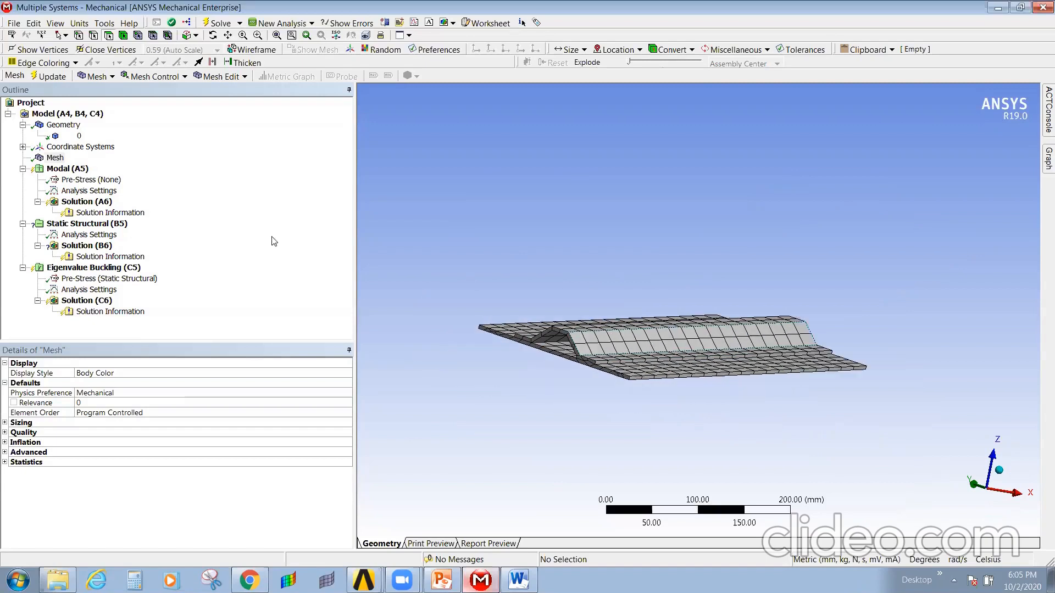
{"action": "middle_click_drag", "start_coordinate": [589, 340], "coordinate": [573, 365]}
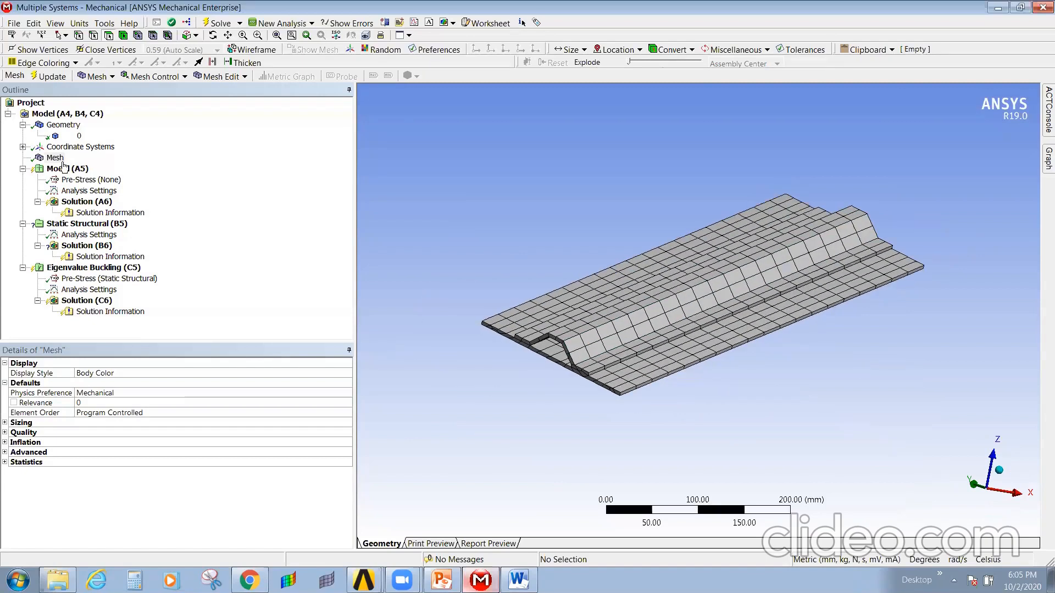
Clear all generated mesh data from the model.
{"action": "left_click", "coordinate": [50, 158]}
{"action": "right_click", "coordinate": [50, 158]}
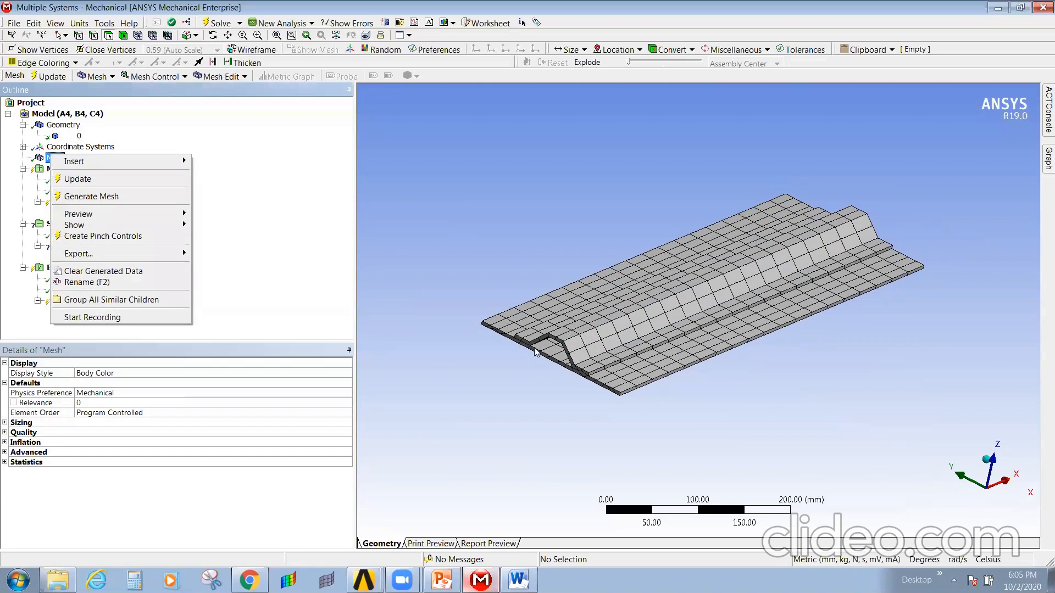
{"action": "left_click", "coordinate": [98, 271]}
{"action": "left_click", "coordinate": [593, 337]}
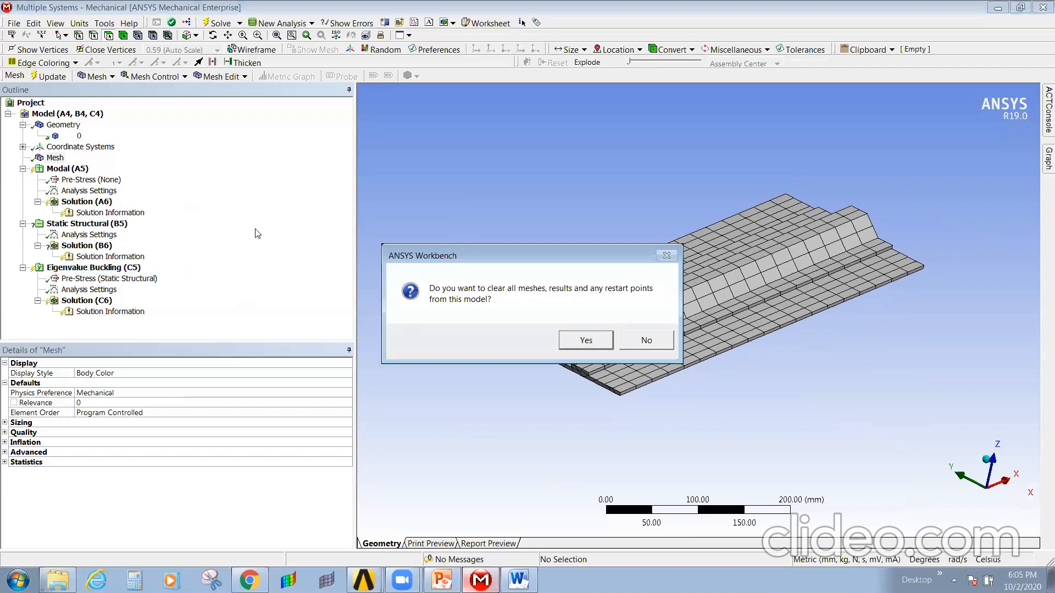
Insert a mesh method and scope it to the stiffened panel body.
{"action": "right_click", "coordinate": [72, 156]}
{"action": "mouse_move", "coordinate": [138, 163]}
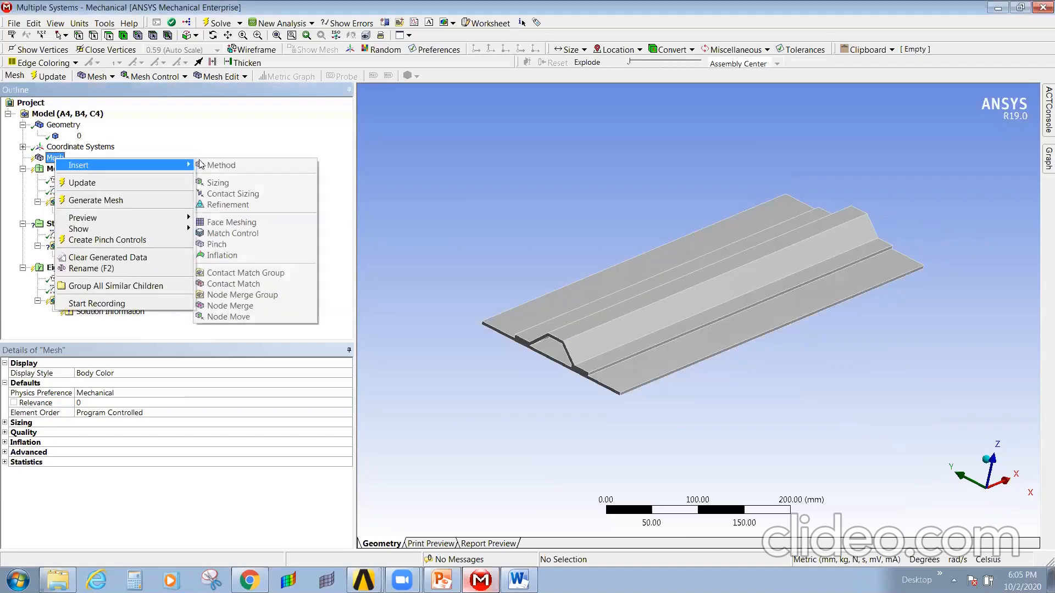
{"action": "left_click", "coordinate": [223, 164]}
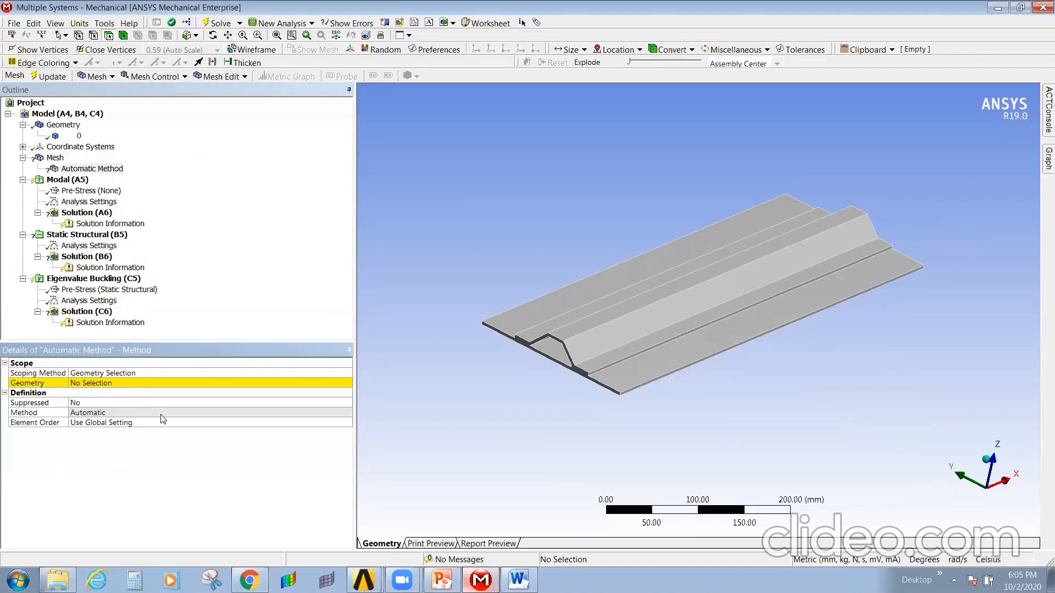
{"action": "left_click", "coordinate": [654, 301]}
{"action": "left_click", "coordinate": [137, 383]}
{"action": "left_click", "coordinate": [134, 383]}
Set the mesh method to MultiZone with Hexa as the mapped mesh type.
{"action": "left_click", "coordinate": [282, 413]}
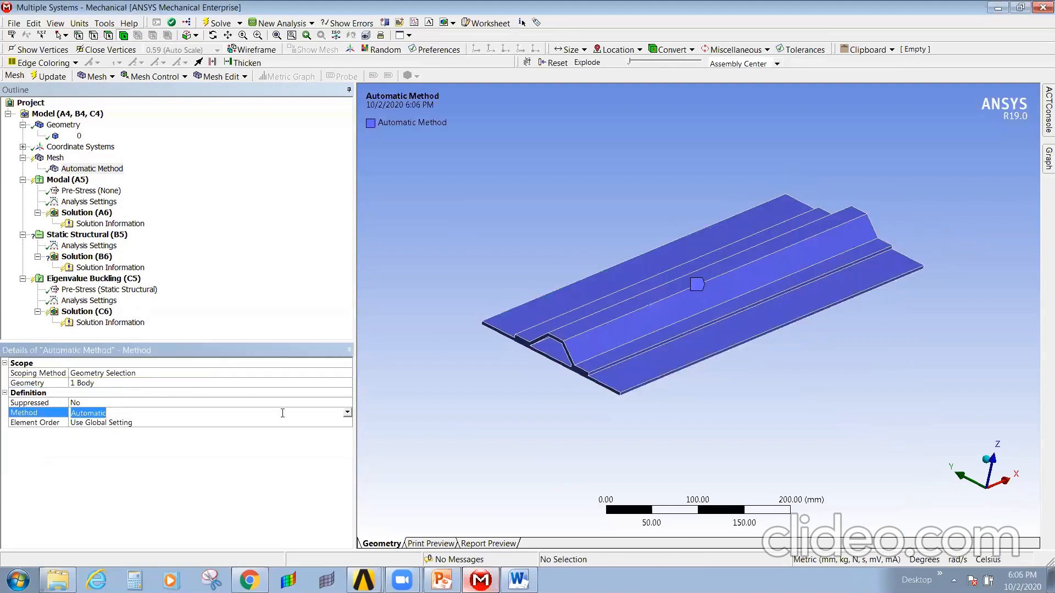
{"action": "left_click", "coordinate": [347, 413]}
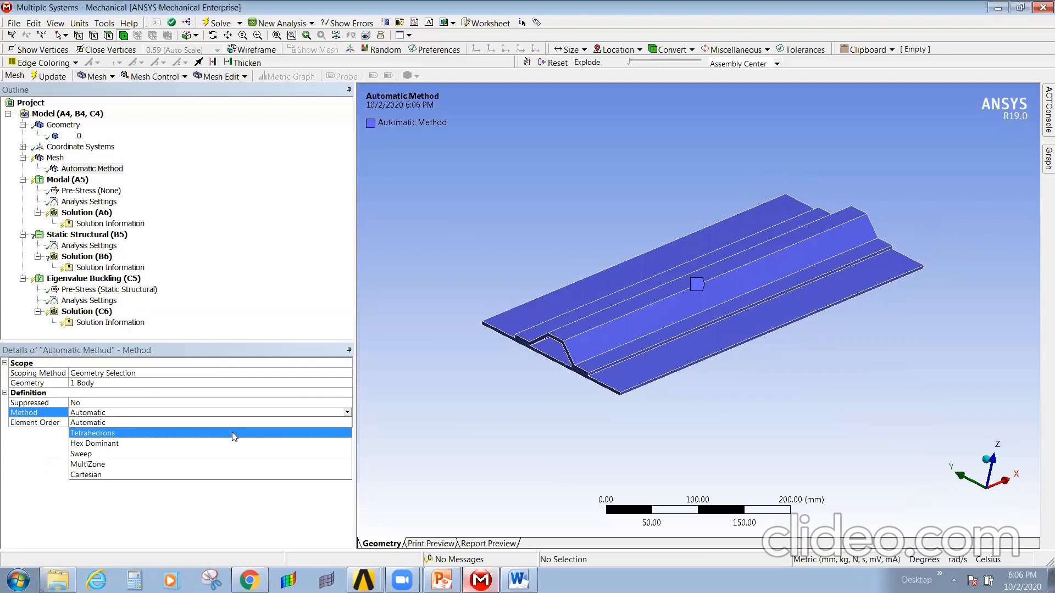
{"action": "left_click", "coordinate": [149, 468]}
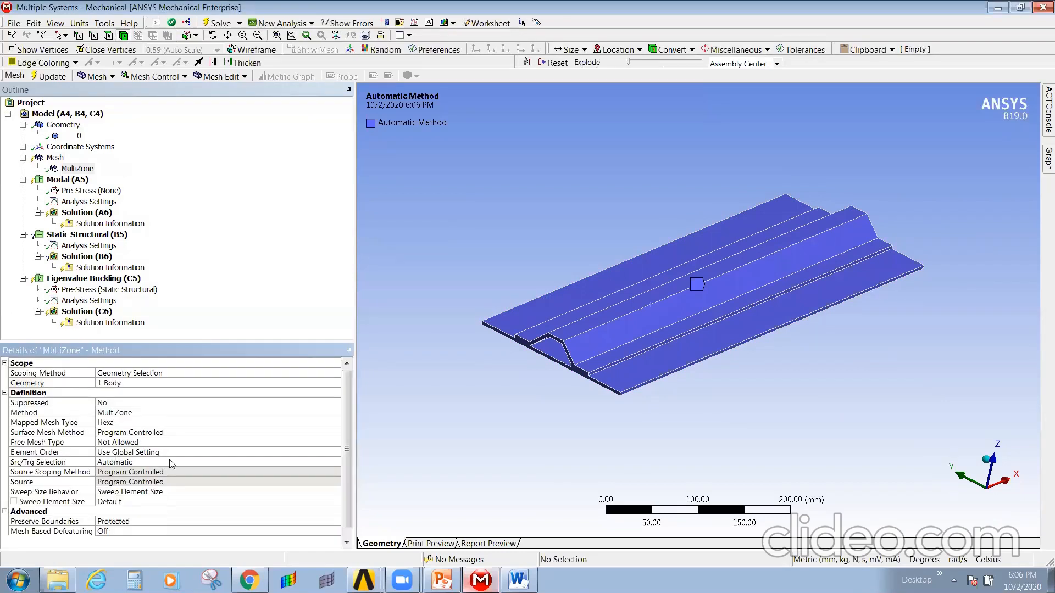
{"action": "left_click", "coordinate": [108, 423]}
{"action": "left_click", "coordinate": [336, 422]}
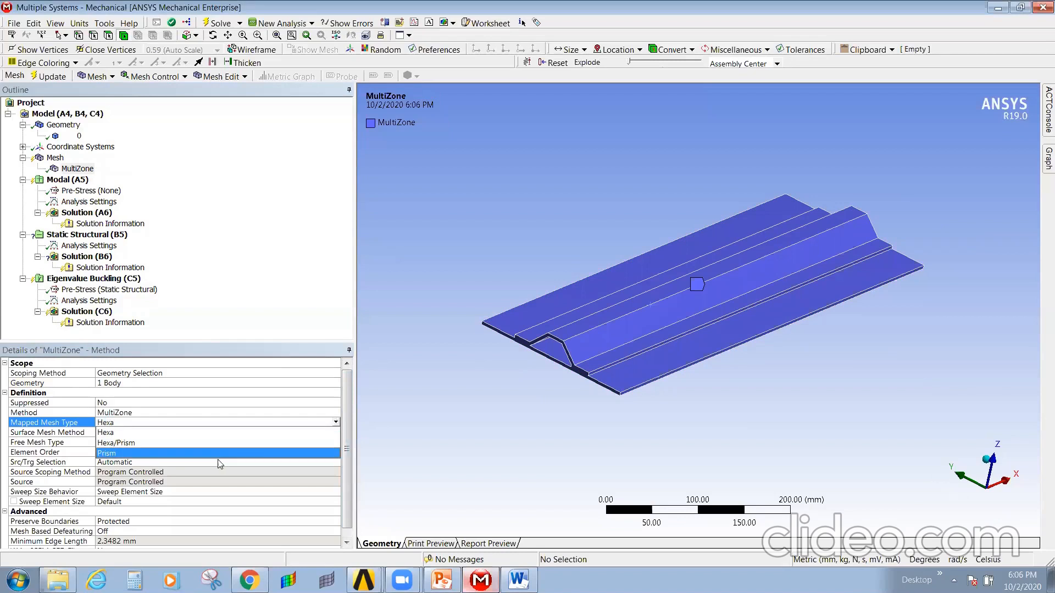
{"action": "left_click", "coordinate": [114, 433]}
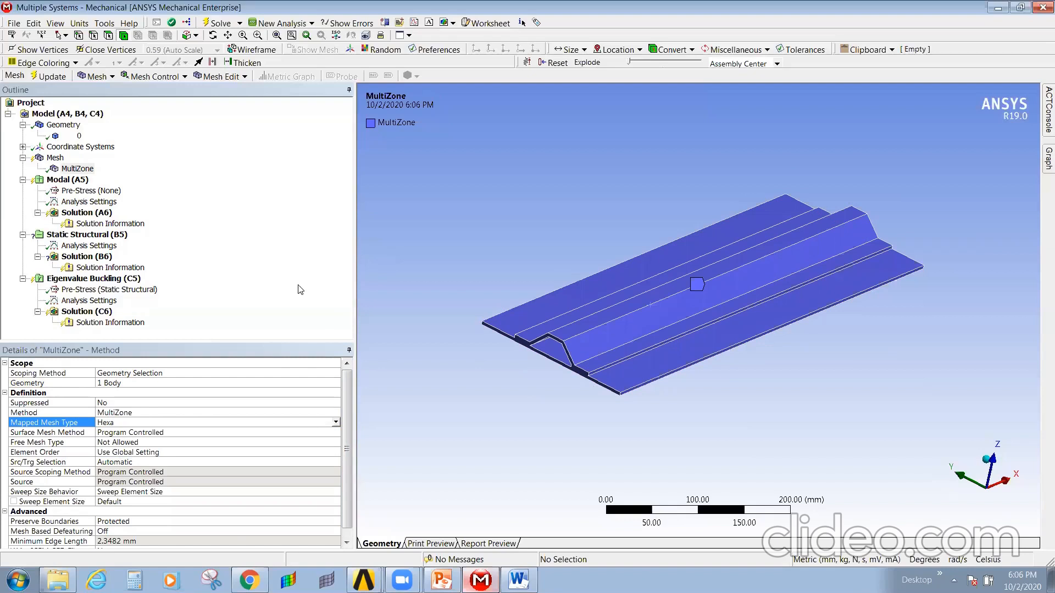
{"action": "left_click", "coordinate": [74, 170]}
{"action": "right_click", "coordinate": [73, 172]}
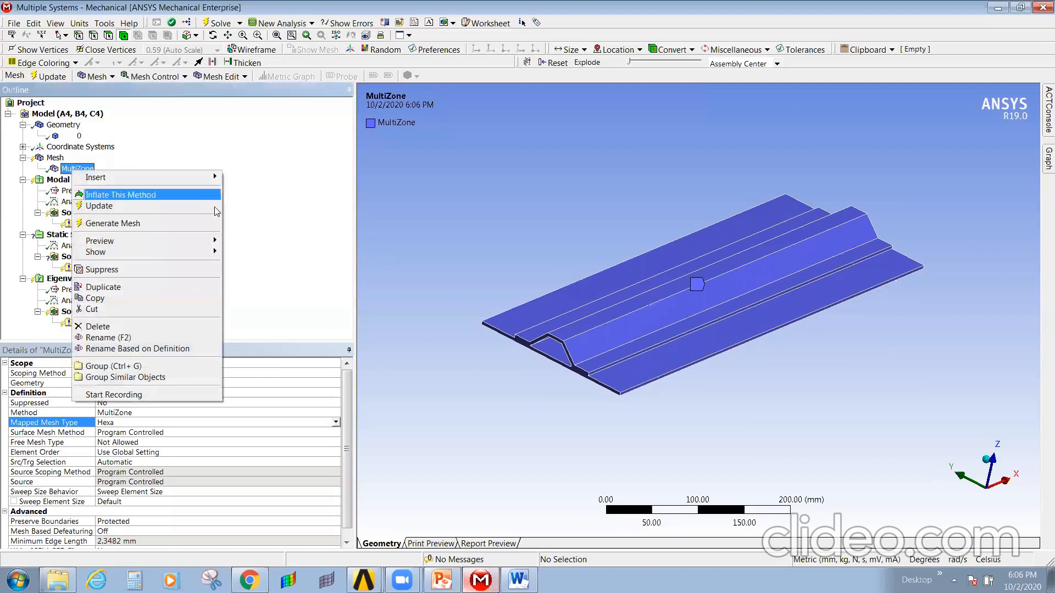
{"action": "left_click", "coordinate": [297, 273]}
Set both the Relevance Center and the Span Angle Center of the mesh sizing to Medium.
{"action": "left_click", "coordinate": [55, 157]}
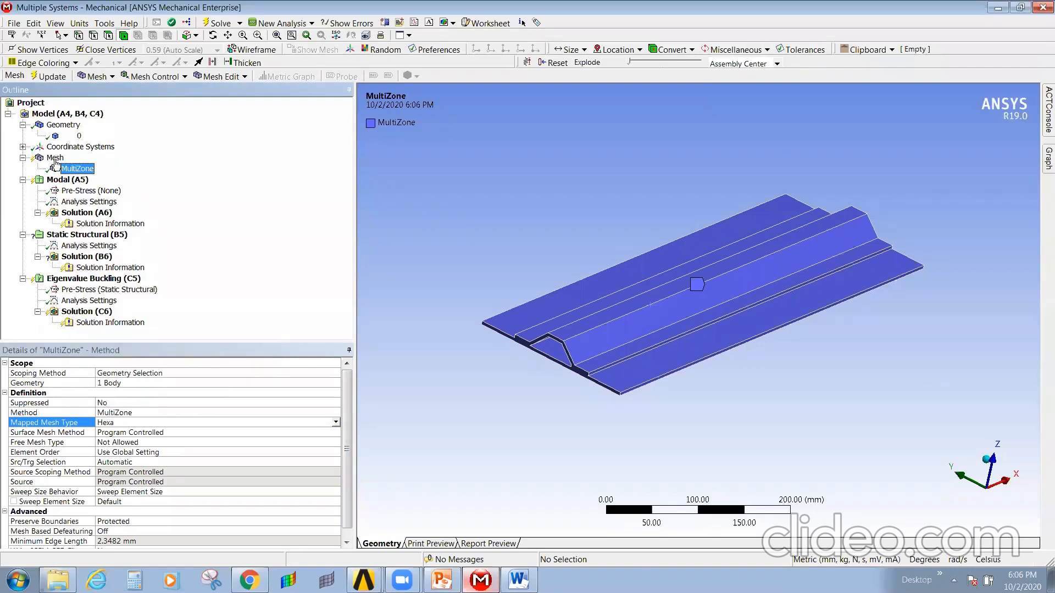
{"action": "left_click", "coordinate": [5, 423]}
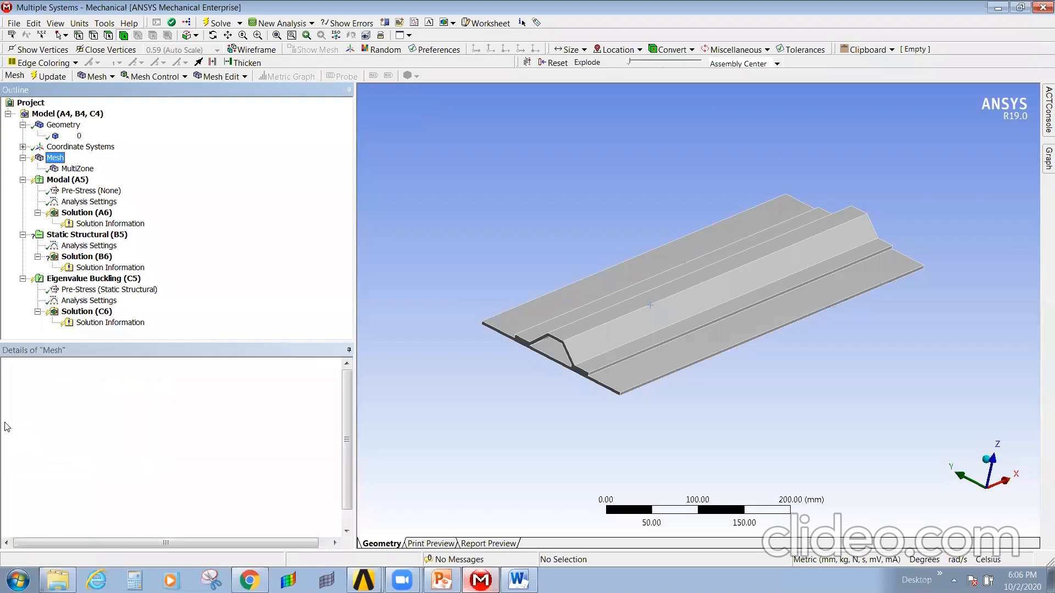
{"action": "left_click", "coordinate": [160, 444]}
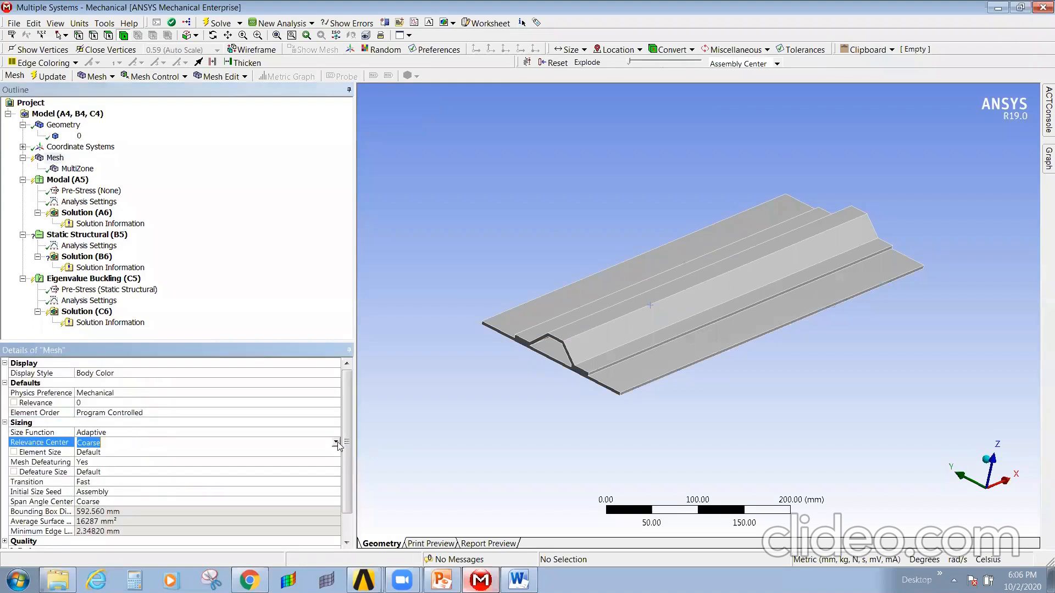
{"action": "left_click", "coordinate": [160, 444]}
{"action": "left_click", "coordinate": [134, 463]}
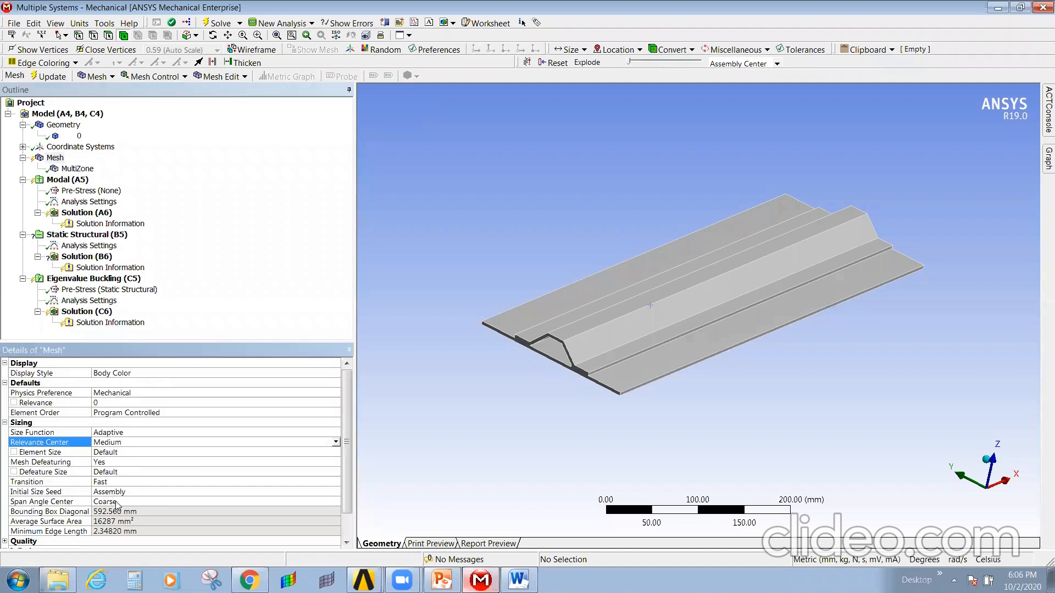
{"action": "left_click", "coordinate": [188, 501]}
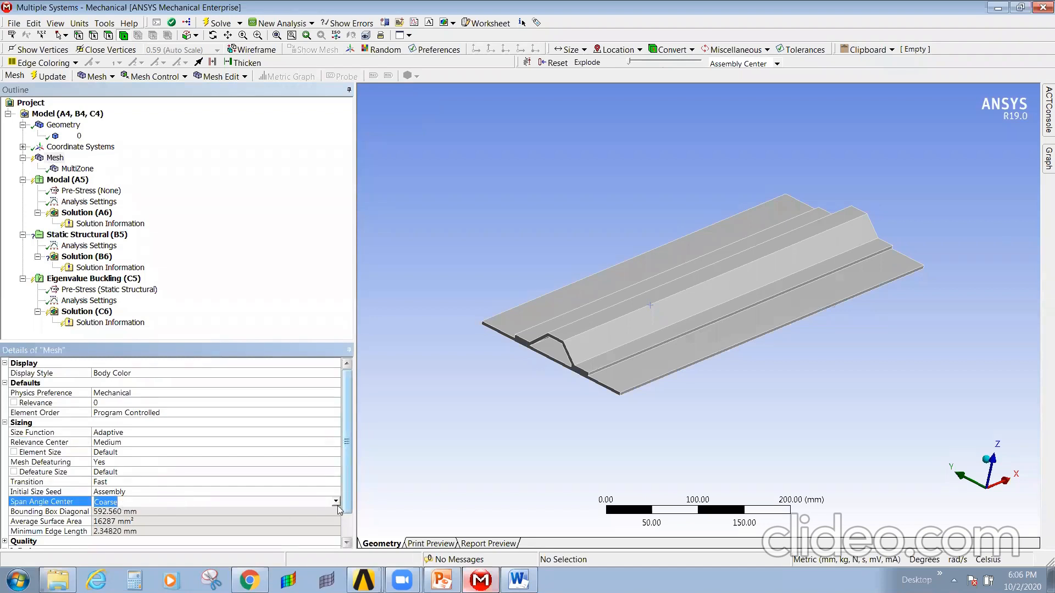
{"action": "left_click", "coordinate": [294, 501]}
{"action": "left_click", "coordinate": [187, 522]}
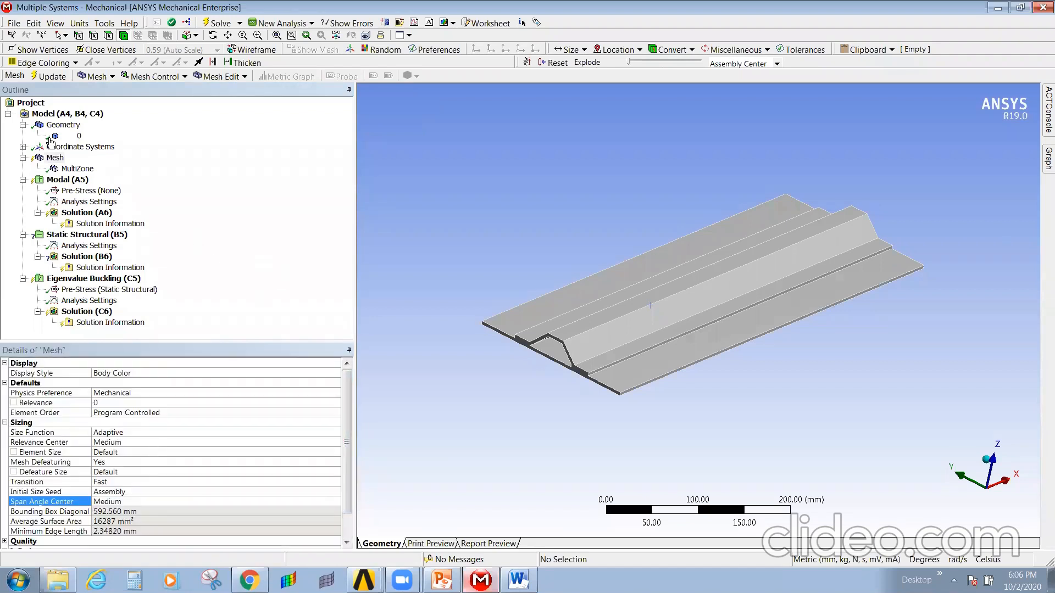
Generate the mesh with the MultiZone method and medium sizing.
{"action": "left_click", "coordinate": [54, 157]}
{"action": "right_click", "coordinate": [57, 159]}
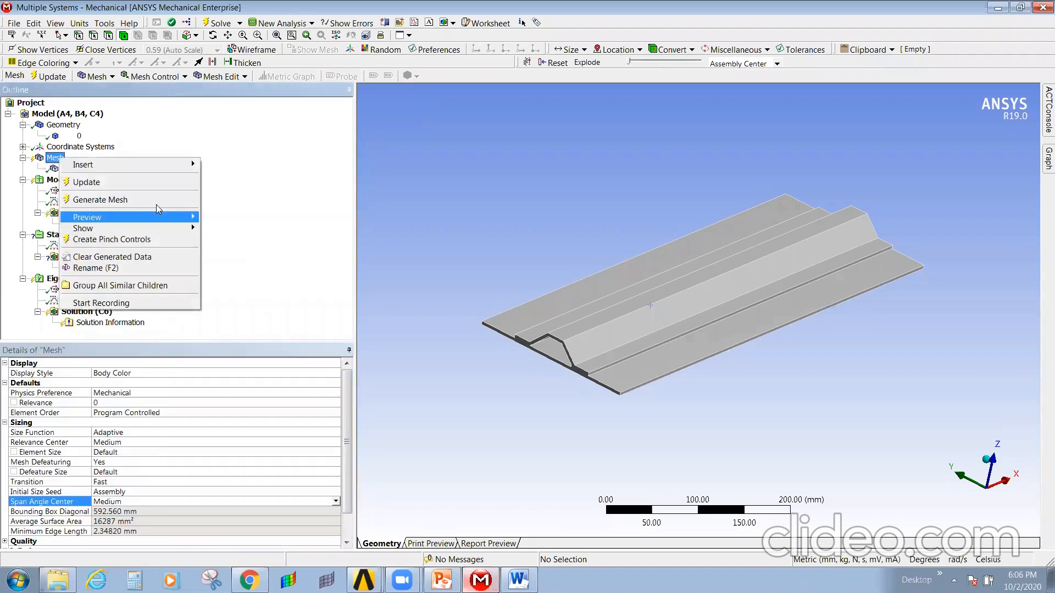
{"action": "left_click", "coordinate": [106, 201]}
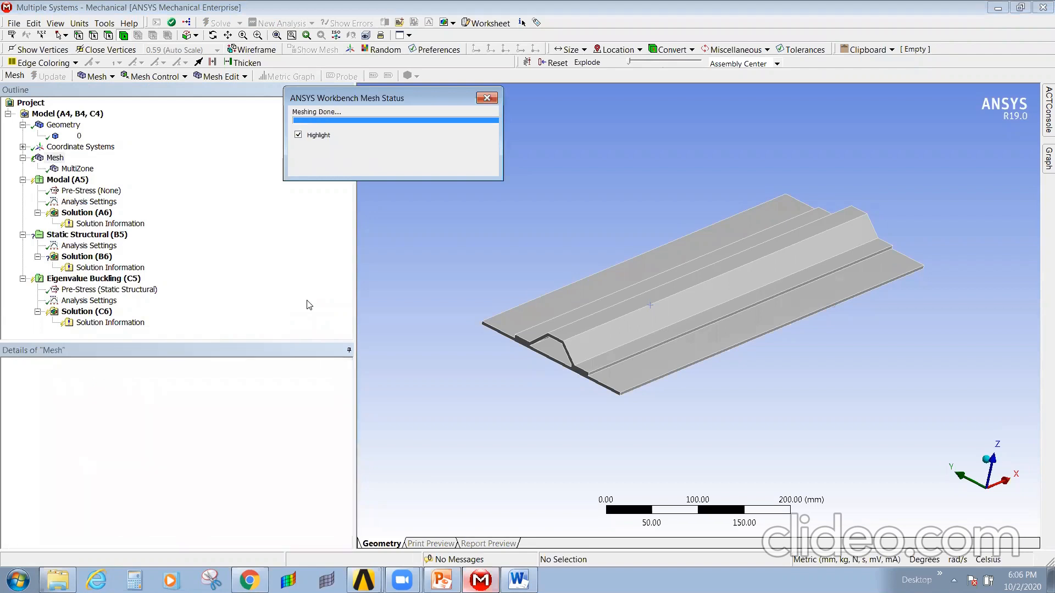
Examine the generated mesh up close along the panel's end face, hat stiffener and flanges.
{"action": "middle_click_drag", "start_coordinate": [674, 349], "coordinate": [653, 354]}
{"action": "scroll", "coordinate": [595, 367], "scroll_direction": "up", "scroll_amount": 3}
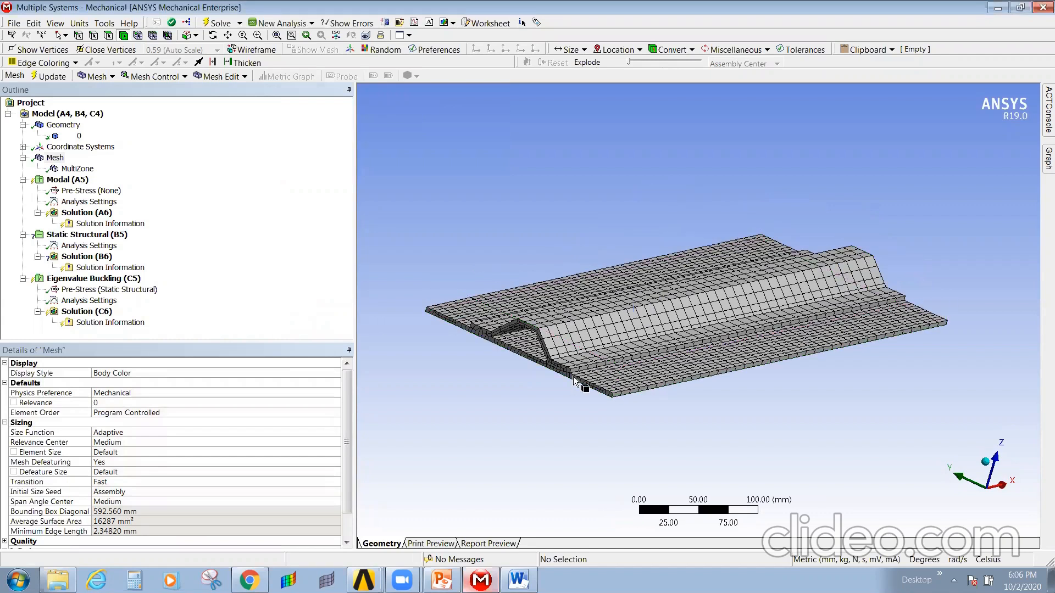
{"action": "scroll", "coordinate": [595, 368], "scroll_direction": "up", "scroll_amount": 3}
{"action": "middle_click_drag", "start_coordinate": [563, 385], "coordinate": [534, 420]}
{"action": "scroll", "coordinate": [652, 427], "scroll_direction": "down", "scroll_amount": 1}
{"action": "middle_click_drag", "start_coordinate": [654, 427], "coordinate": [648, 432]}
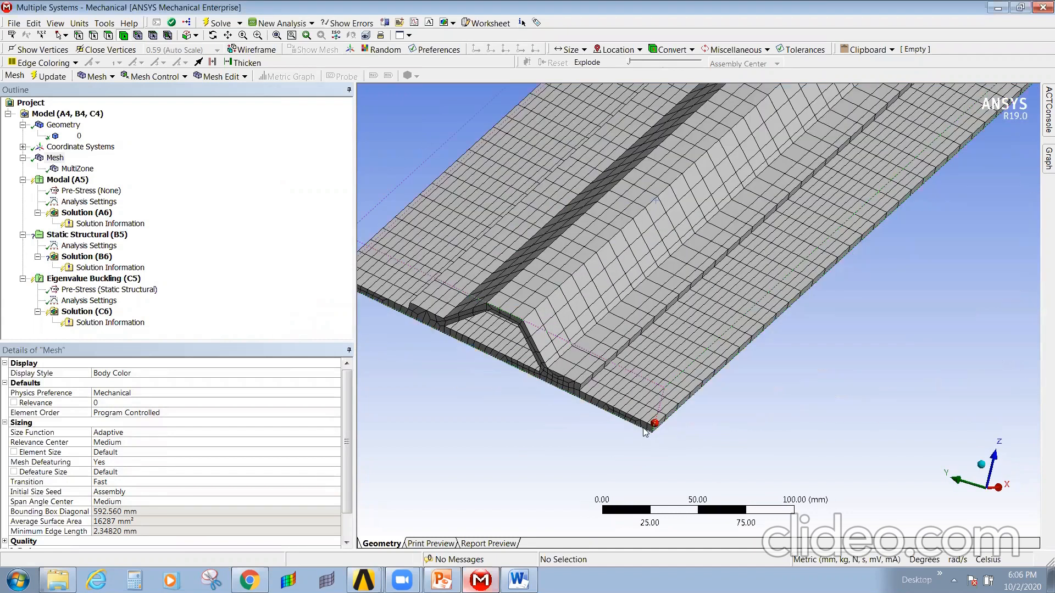
{"action": "middle_click_drag", "start_coordinate": [584, 325], "coordinate": [612, 360]}
{"action": "scroll", "coordinate": [612, 361], "scroll_direction": "down", "scroll_amount": 3}
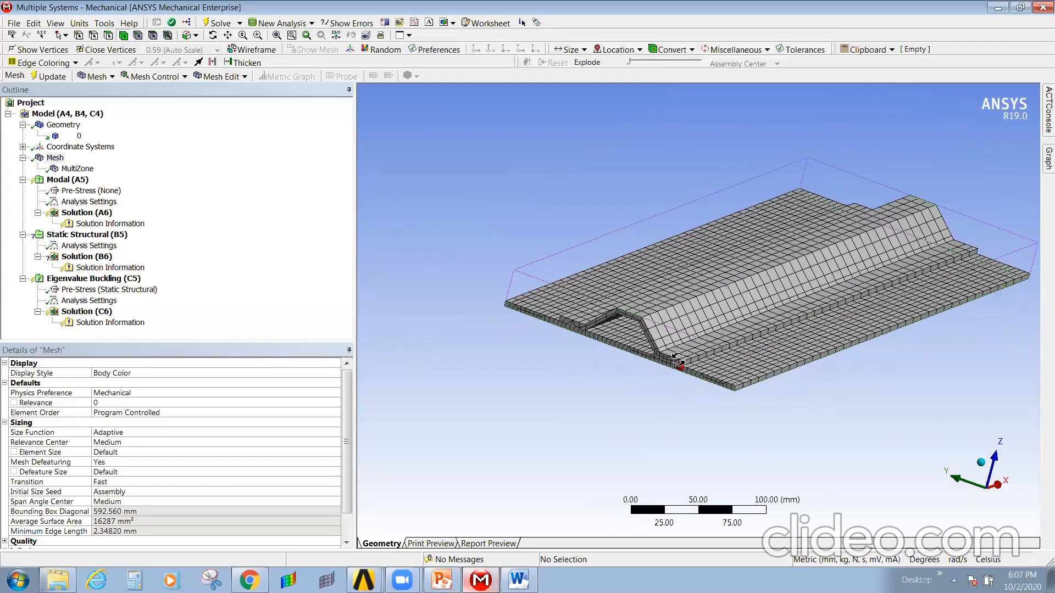
Add a fixed support to the Modal (A5) analysis on the near end face of the stiffened panel.
{"action": "left_click", "coordinate": [68, 181]}
{"action": "right_click", "coordinate": [70, 185]}
{"action": "mouse_move", "coordinate": [206, 187]}
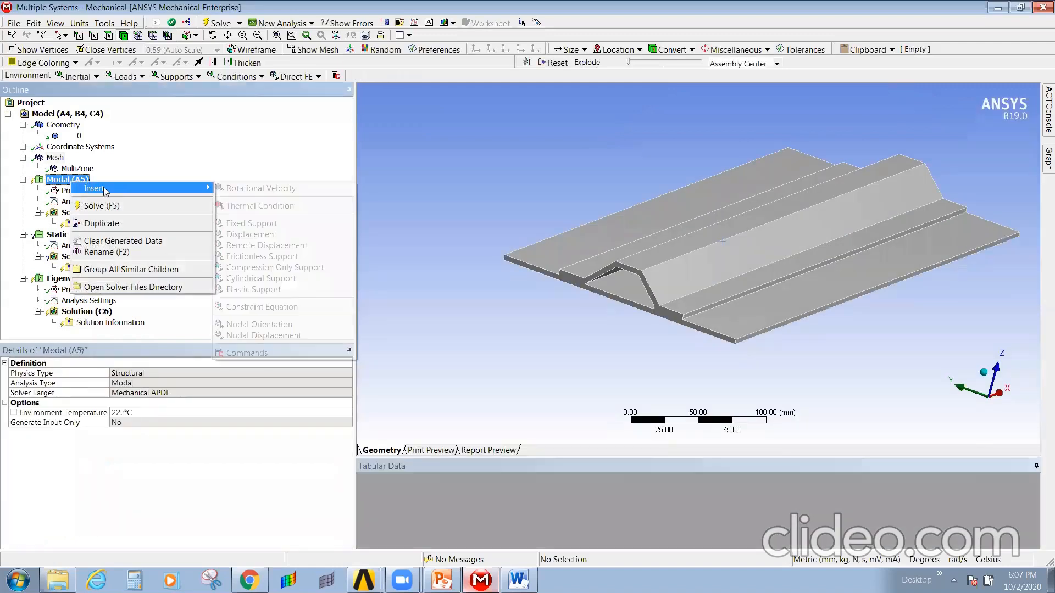
{"action": "left_click", "coordinate": [252, 224]}
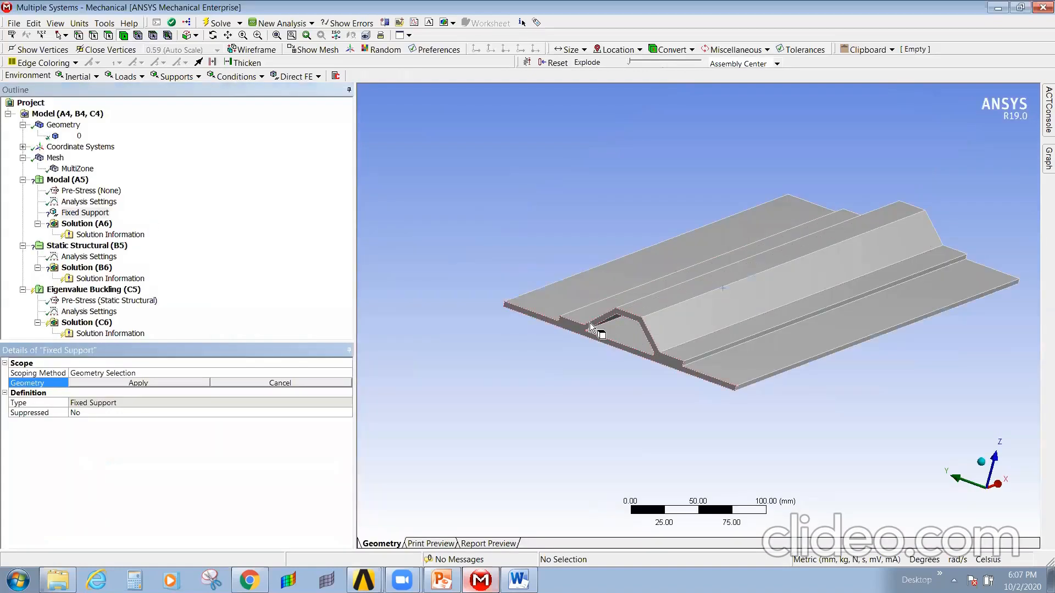
{"action": "left_click", "coordinate": [589, 322]}
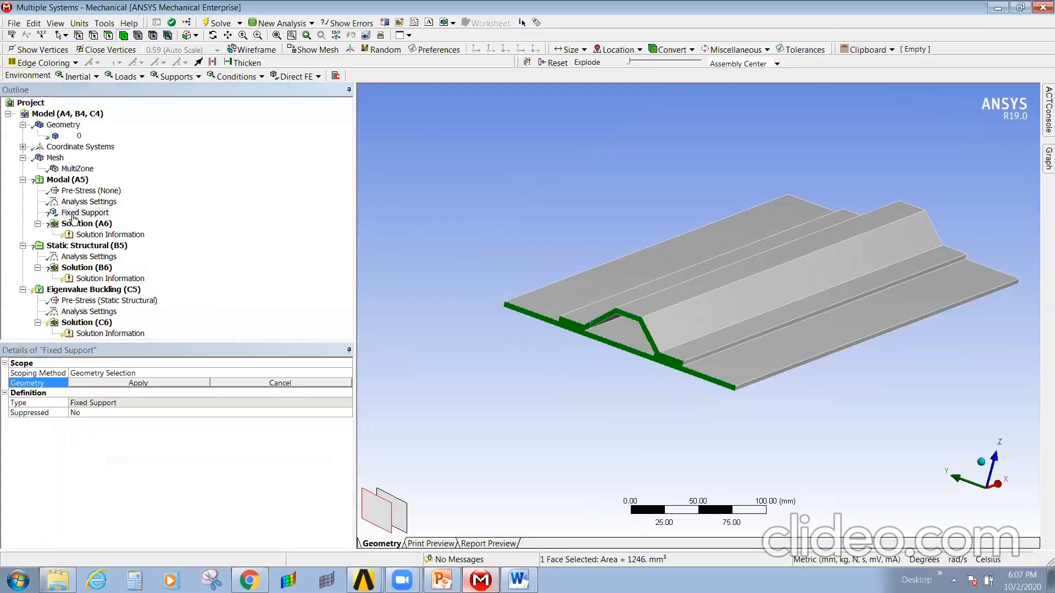
{"action": "left_click", "coordinate": [114, 383]}
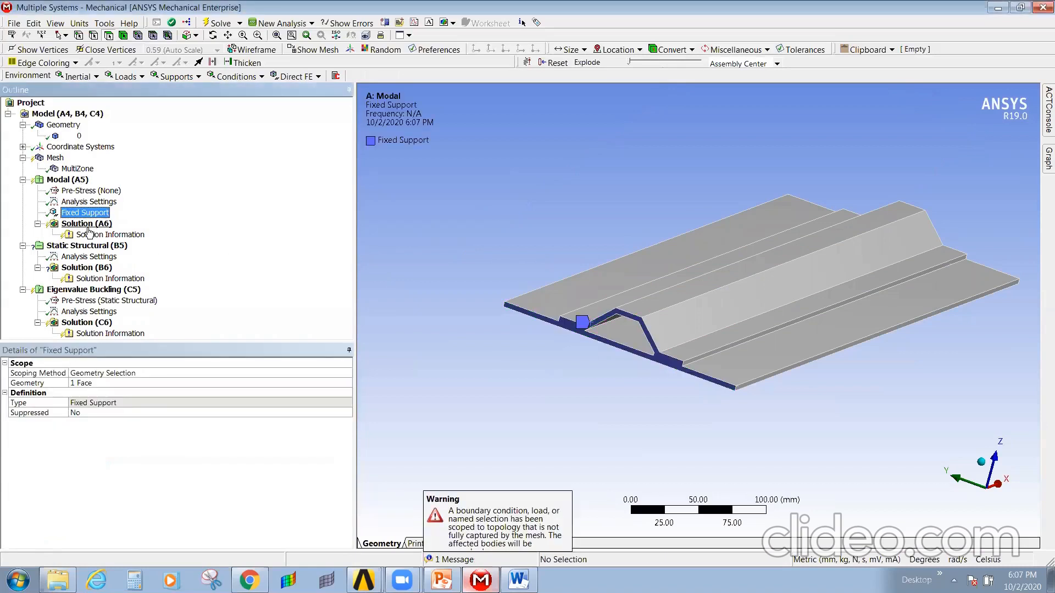
{"action": "left_click", "coordinate": [88, 223]}
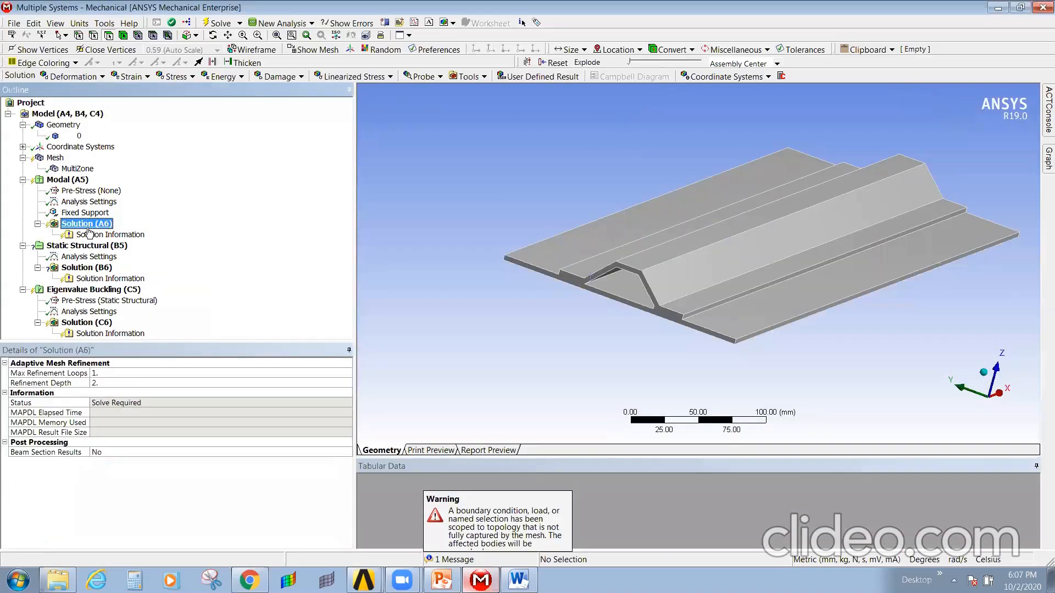
{"action": "left_click", "coordinate": [87, 213]}
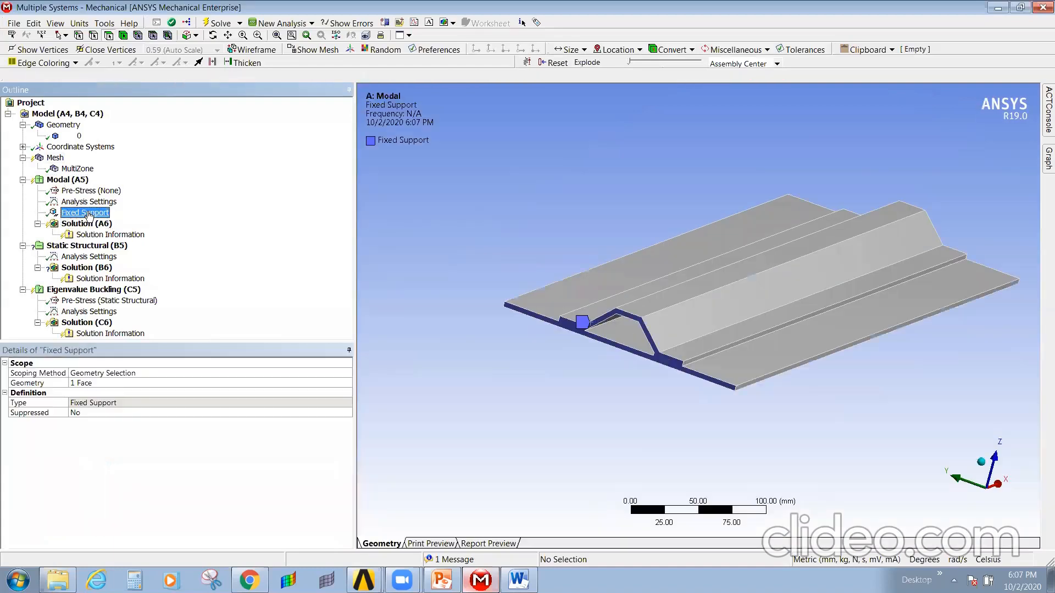
Regenerate the obsolete mesh of the stiffened panel.
{"action": "left_click", "coordinate": [66, 180]}
{"action": "right_click", "coordinate": [67, 180]}
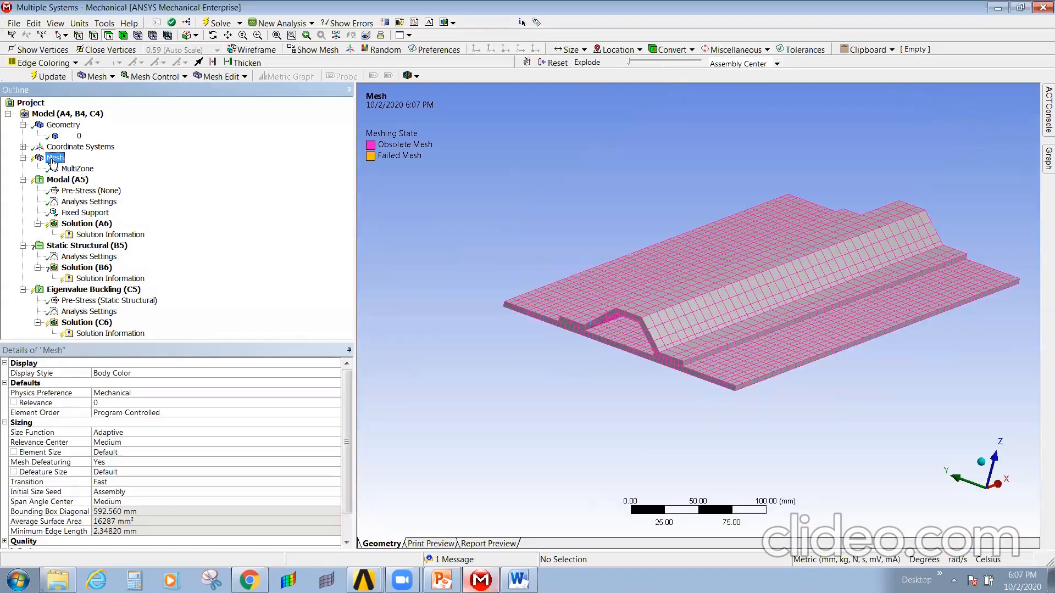
{"action": "right_click", "coordinate": [52, 160]}
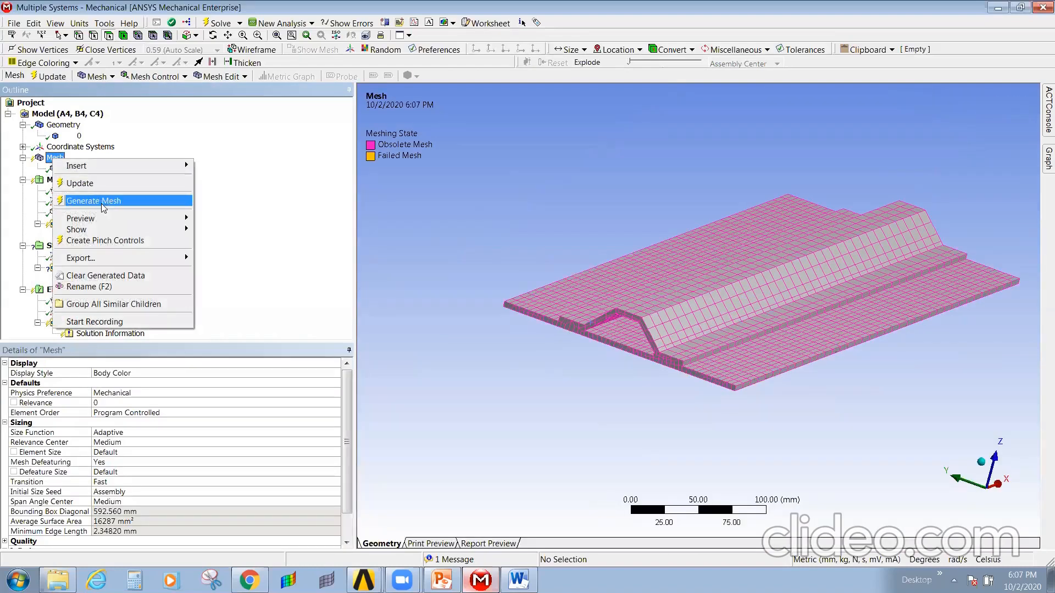
{"action": "left_click", "coordinate": [104, 200]}
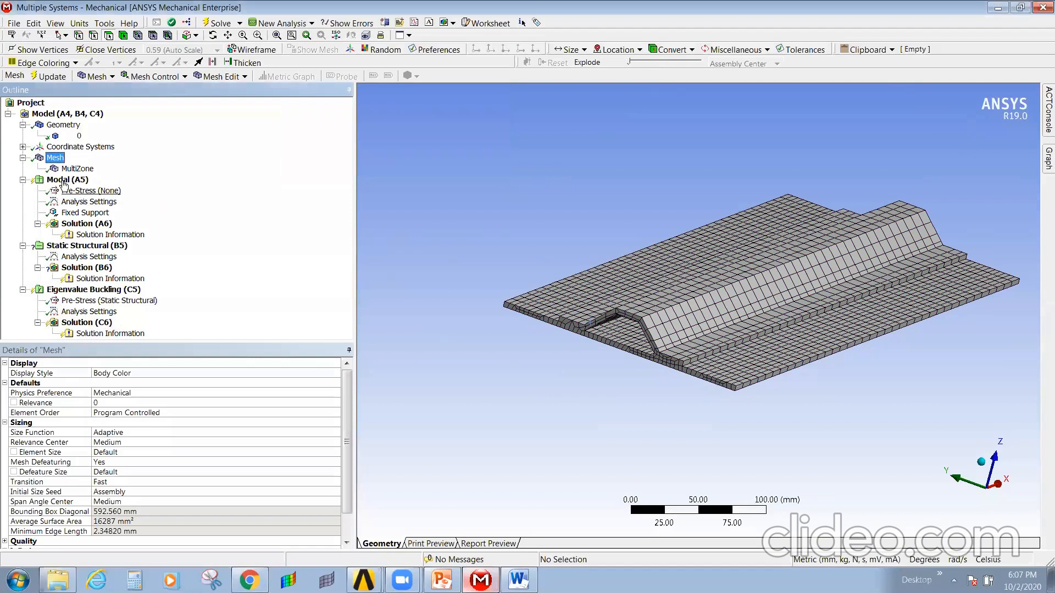
Solve the Modal (A5) analysis and open its analysis settings.
{"action": "left_click", "coordinate": [67, 180]}
{"action": "left_click", "coordinate": [80, 213]}
{"action": "left_click", "coordinate": [58, 180]}
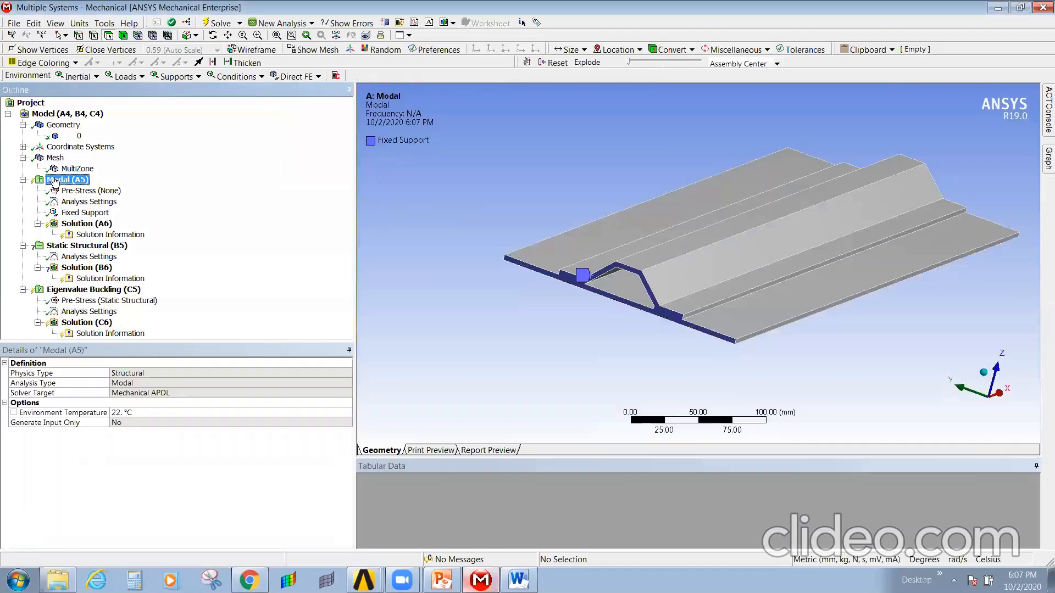
{"action": "right_click", "coordinate": [55, 179]}
{"action": "left_click", "coordinate": [91, 203]}
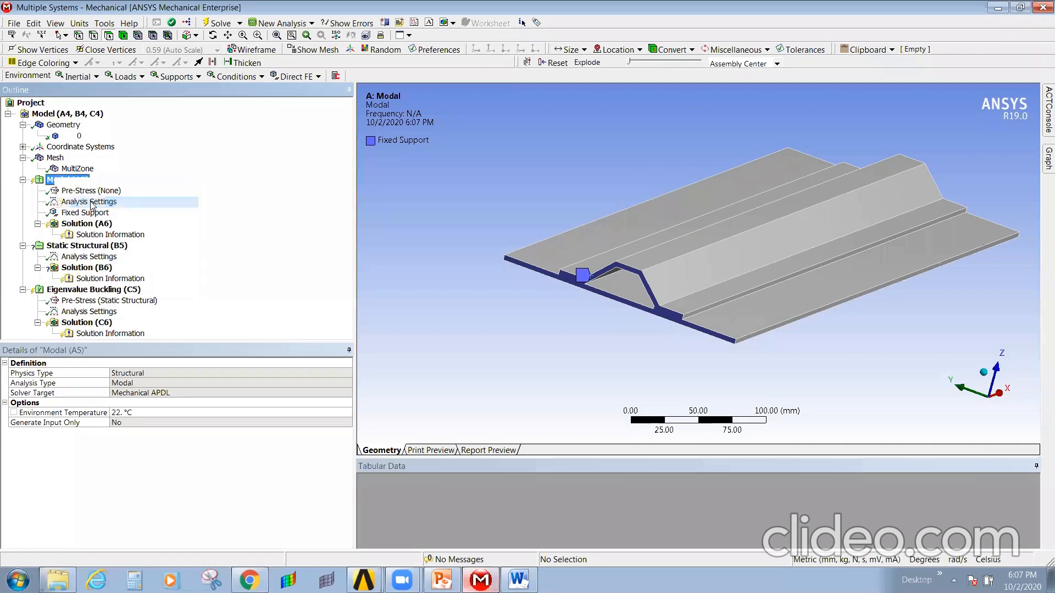
{"action": "left_click", "coordinate": [81, 204]}
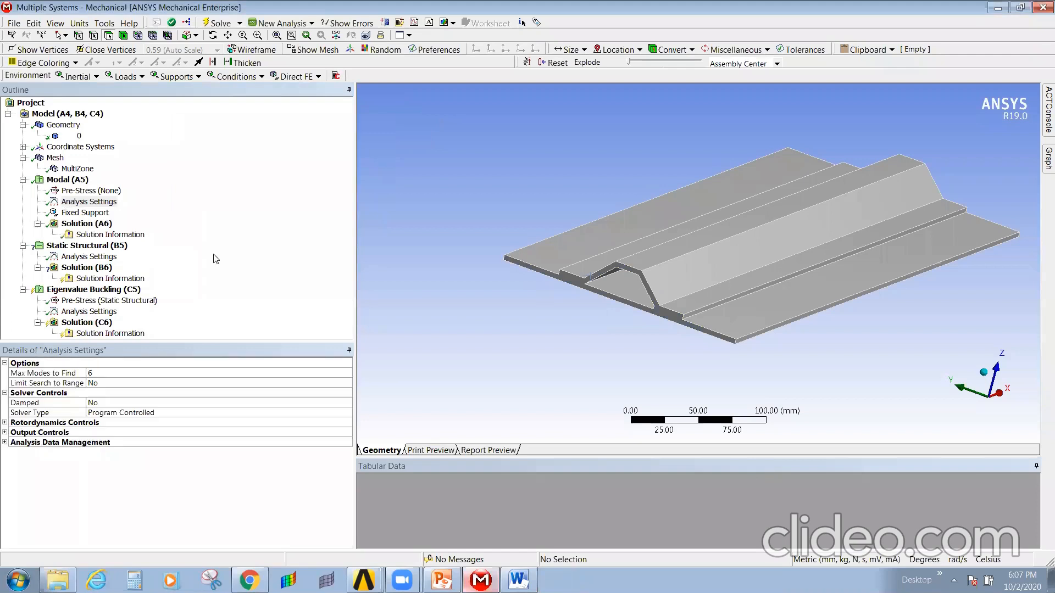
Add a fixed support to the Static Structural (B5) analysis on the near end face of the panel.
{"action": "left_click", "coordinate": [83, 248]}
{"action": "right_click", "coordinate": [83, 249]}
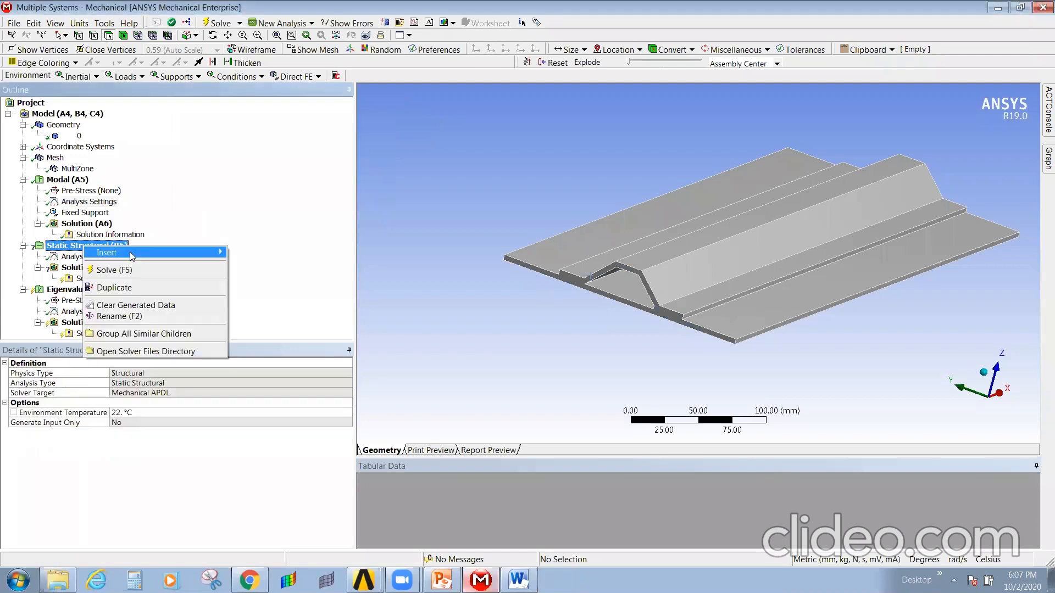
{"action": "mouse_move", "coordinate": [154, 252]}
{"action": "left_click", "coordinate": [283, 379]}
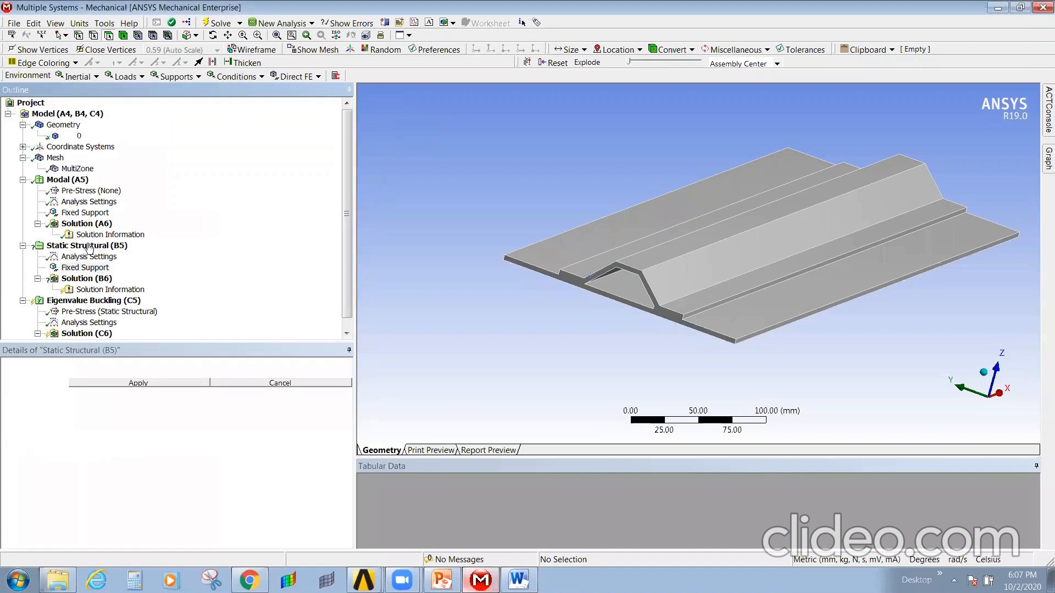
{"action": "left_click", "coordinate": [579, 282]}
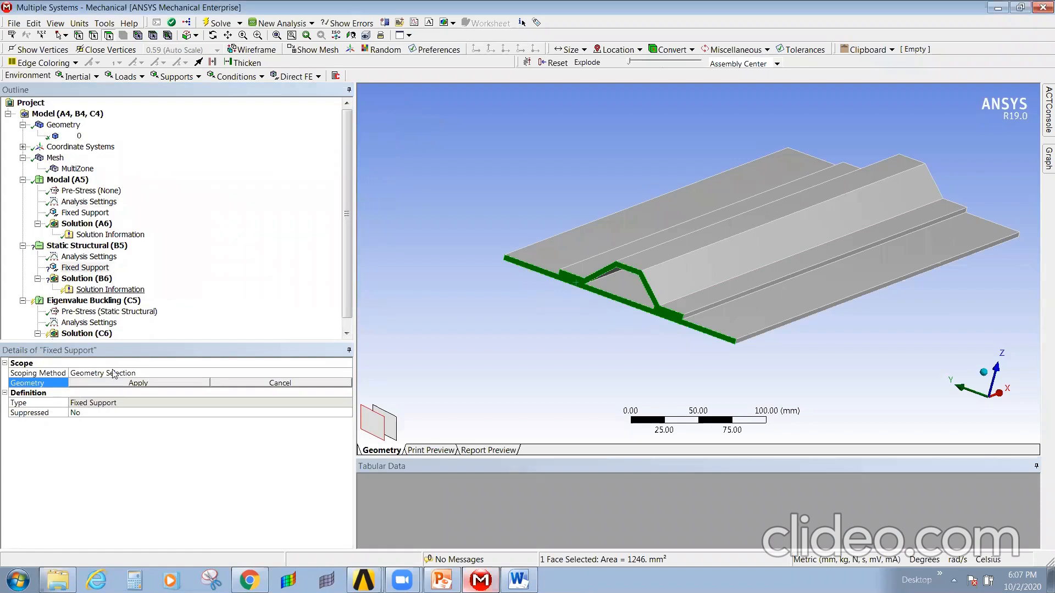
{"action": "left_click", "coordinate": [122, 383]}
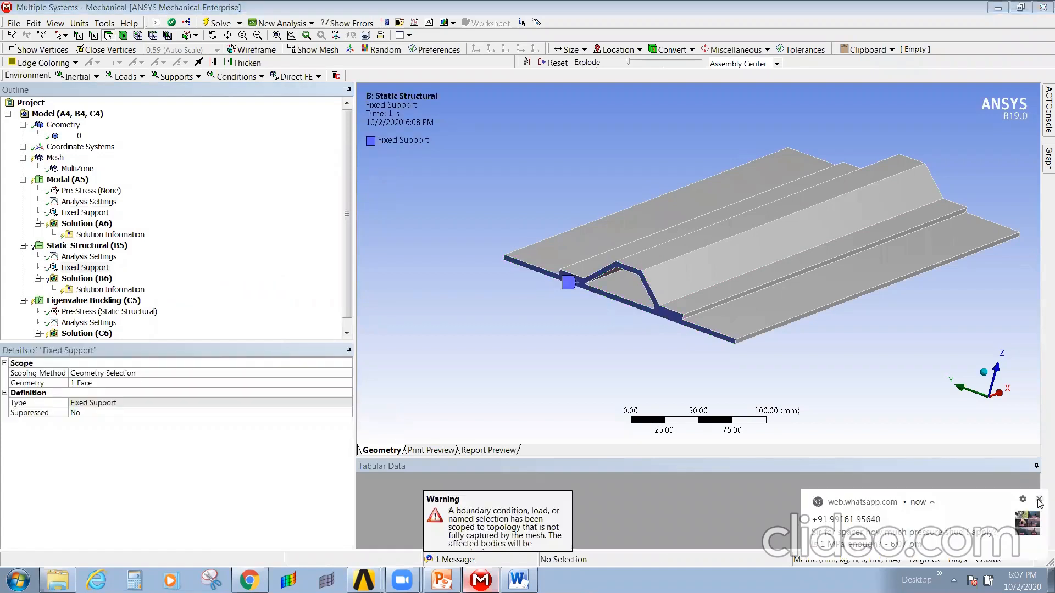
{"action": "left_click", "coordinate": [1039, 500]}
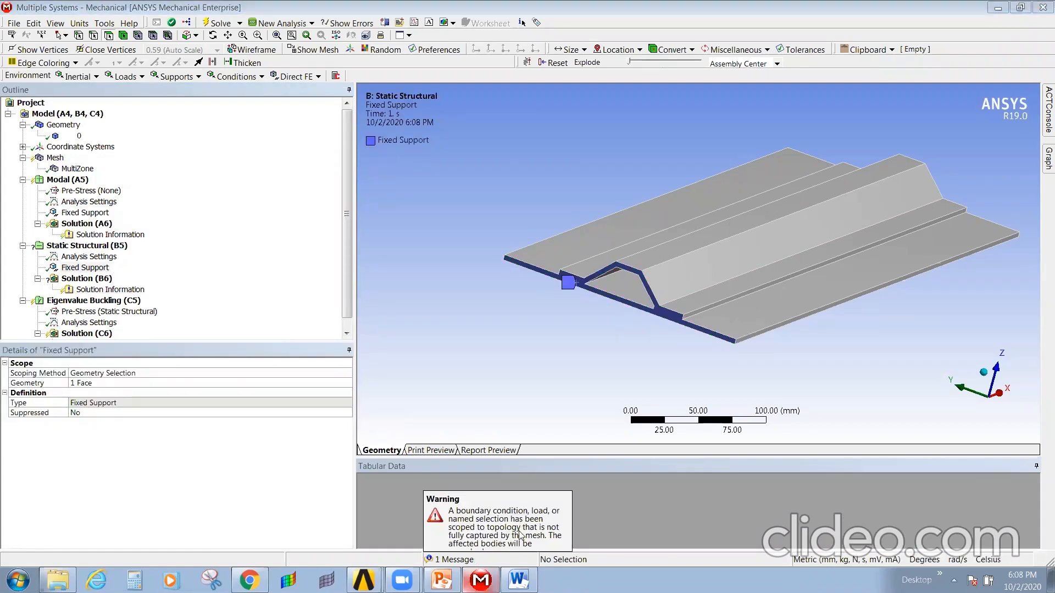
{"action": "left_click", "coordinate": [520, 534]}
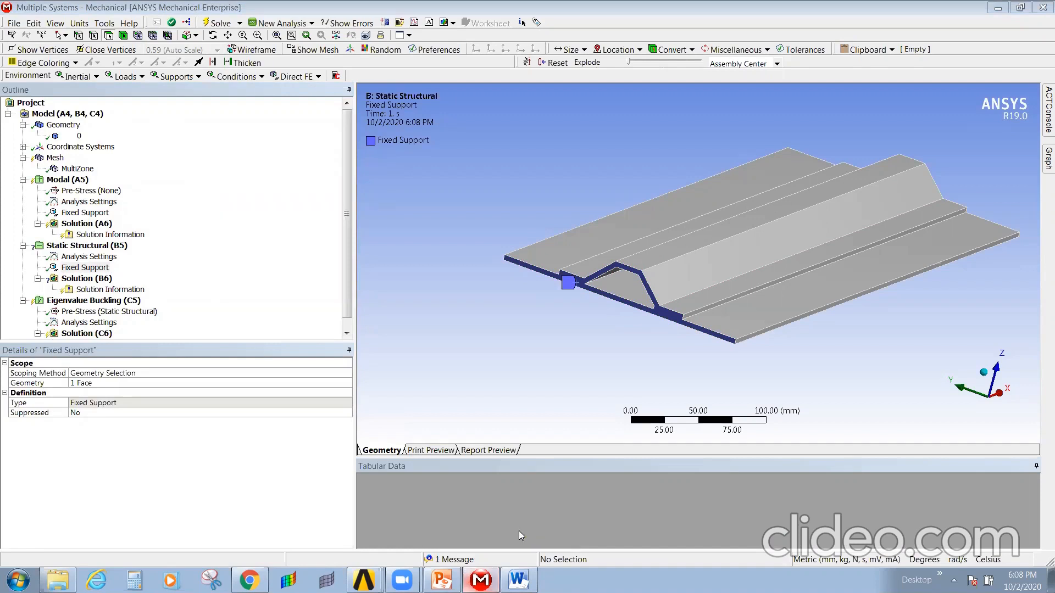
Add a pressure load to the Static Structural (B5) analysis on the end face opposite the fixed support.
{"action": "middle_click_drag", "start_coordinate": [554, 338], "coordinate": [615, 343]}
{"action": "left_click", "coordinate": [92, 279]}
{"action": "right_click", "coordinate": [93, 281]}
{"action": "left_click", "coordinate": [98, 247]}
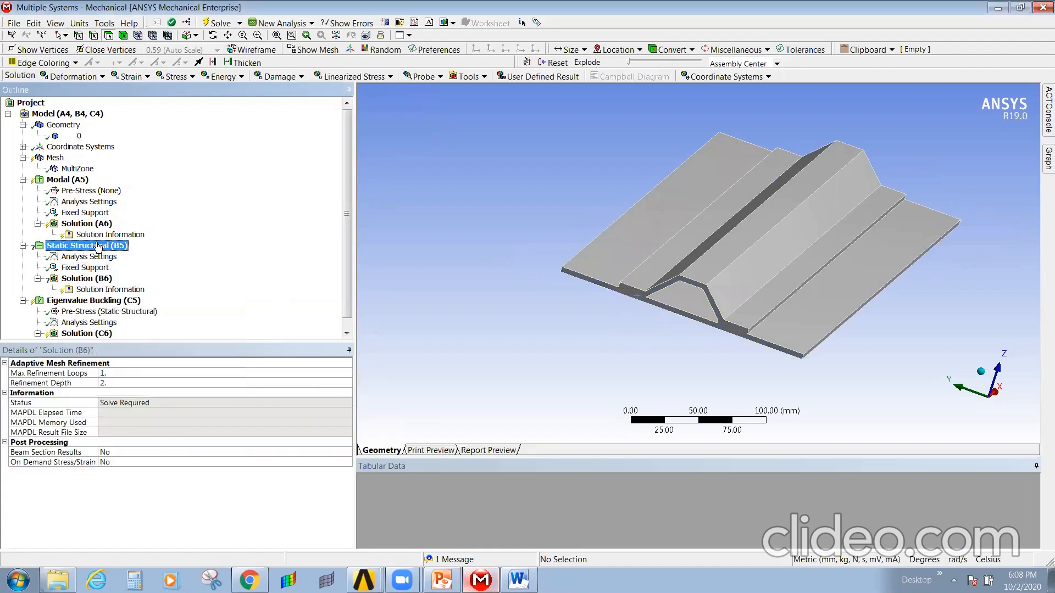
{"action": "right_click", "coordinate": [98, 247]}
{"action": "mouse_move", "coordinate": [104, 249]}
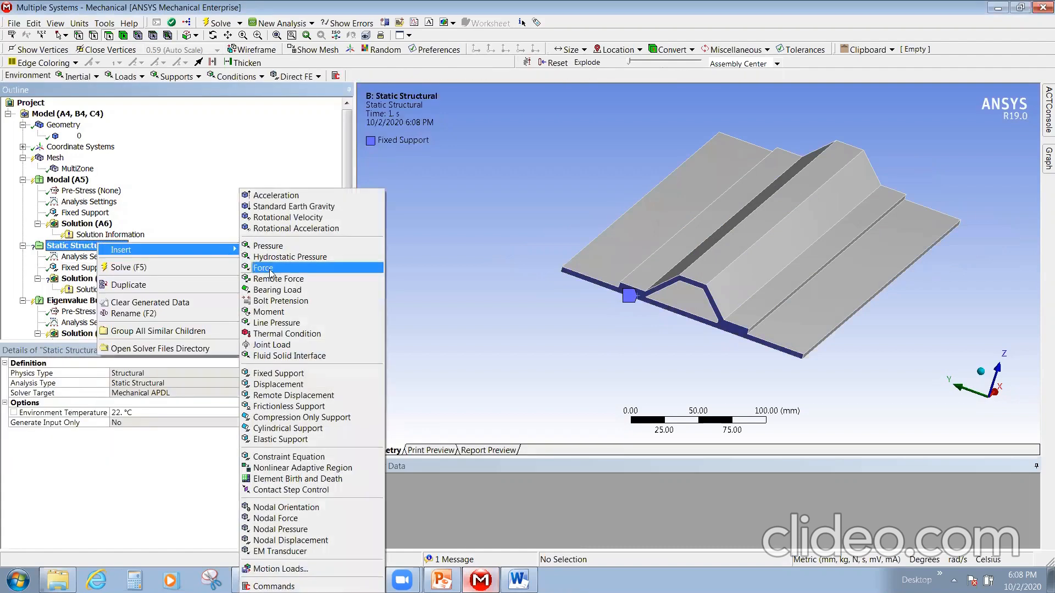
{"action": "left_click", "coordinate": [268, 246]}
{"action": "middle_click_drag", "start_coordinate": [788, 270], "coordinate": [537, 279]}
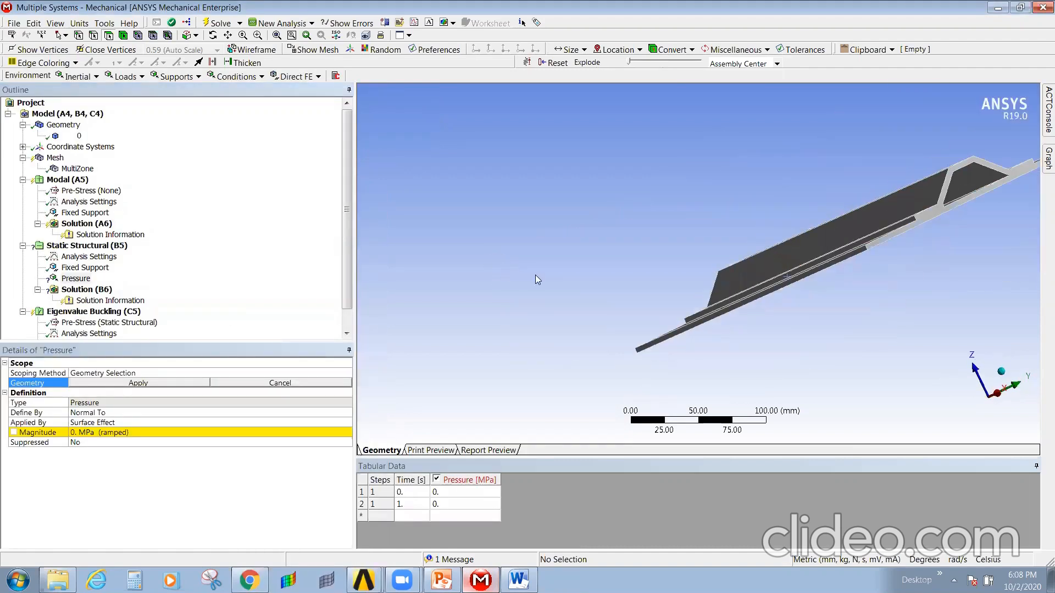
{"action": "left_click", "coordinate": [931, 212]}
{"action": "left_click", "coordinate": [139, 382]}
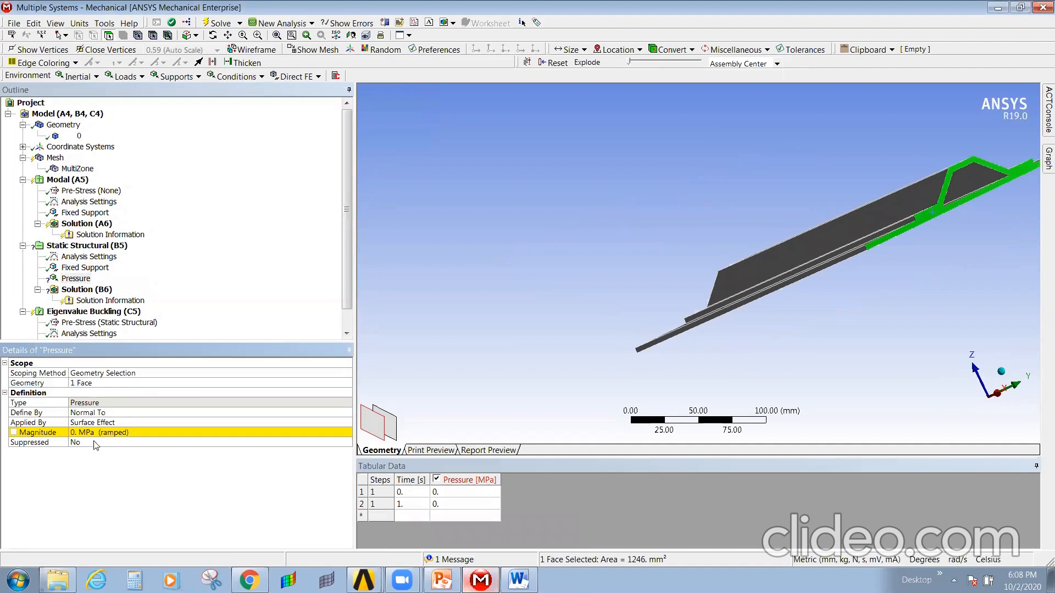
Set the magnitude of the static structural pressure load to 5 MPa.
{"action": "middle_click_drag", "start_coordinate": [806, 298], "coordinate": [626, 335]}
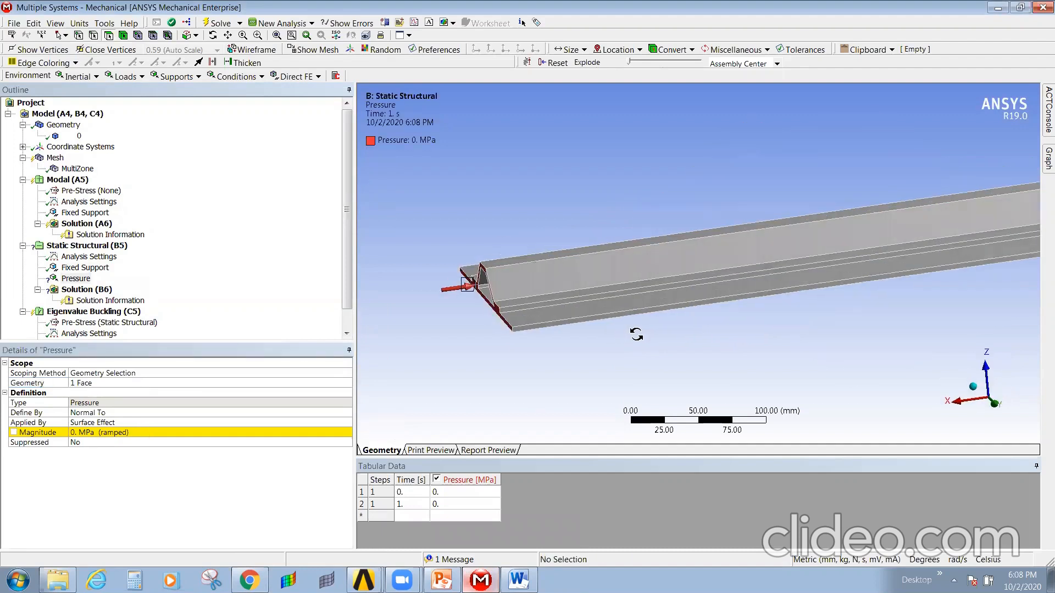
{"action": "left_click", "coordinate": [109, 432]}
{"action": "key", "text": "Return"}
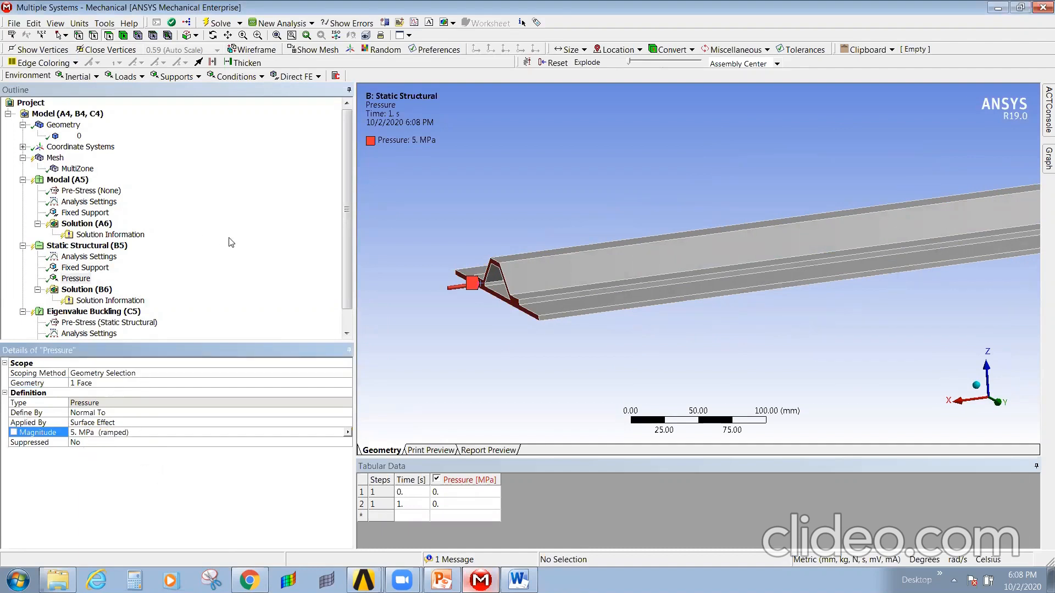
Add a Total Deformation result to the modal Solution (A6).
{"action": "left_click", "coordinate": [82, 215]}
{"action": "right_click", "coordinate": [84, 225]}
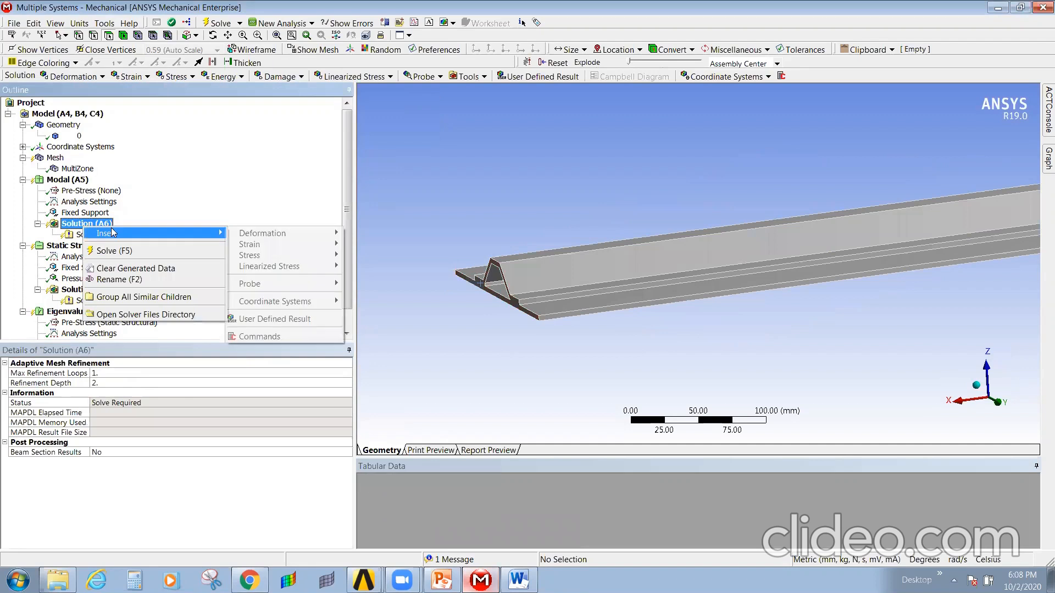
{"action": "mouse_move", "coordinate": [308, 233]}
{"action": "left_click", "coordinate": [363, 234]}
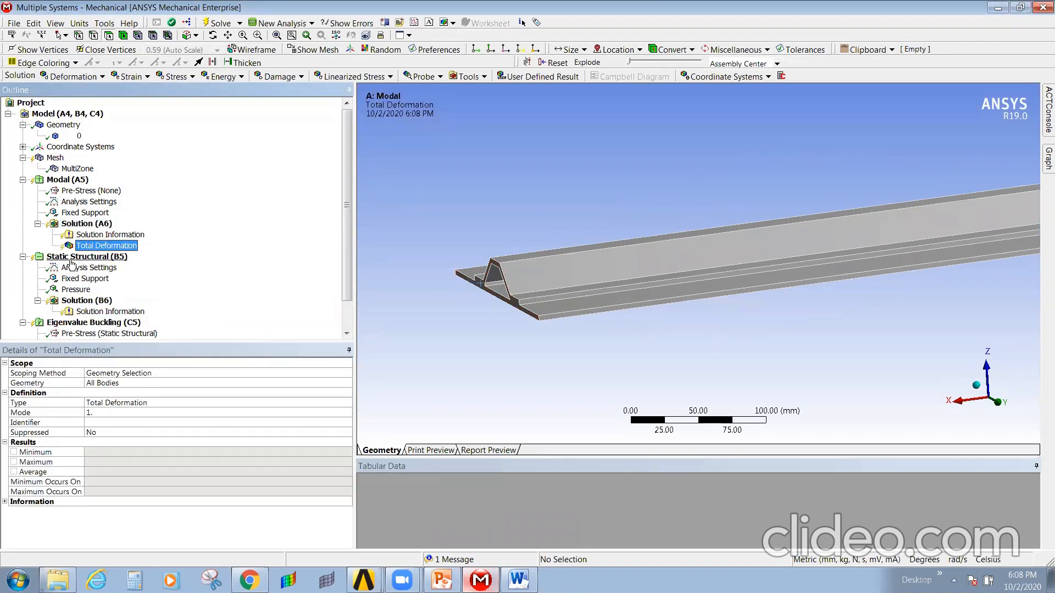
Add Total Deformation and Equivalent (von-Mises) Stress results to the static structural Solution (B6).
{"action": "right_click", "coordinate": [83, 301]}
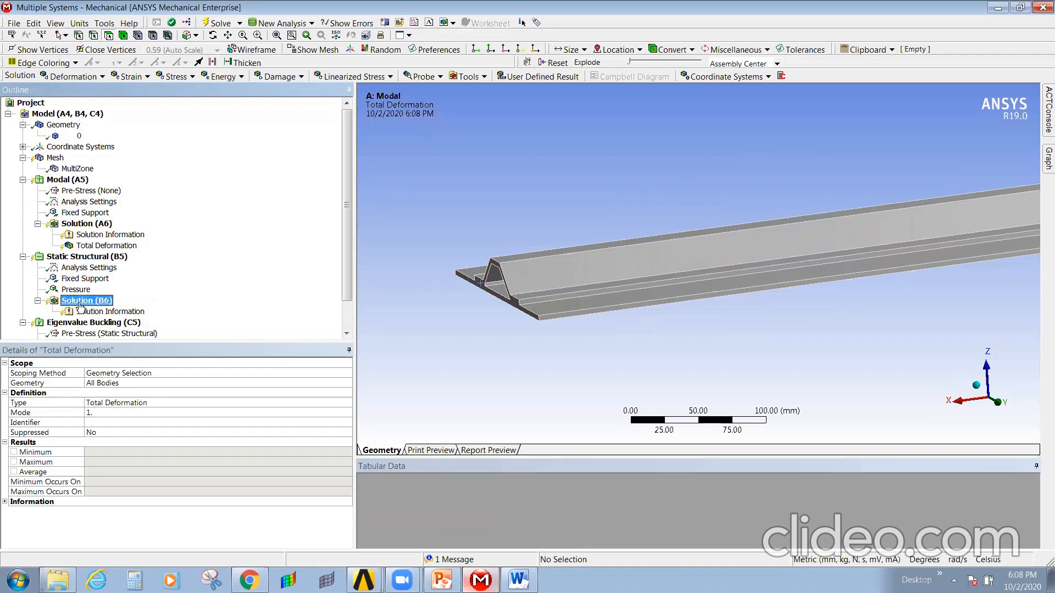
{"action": "mouse_move", "coordinate": [121, 311]}
{"action": "mouse_move", "coordinate": [242, 309]}
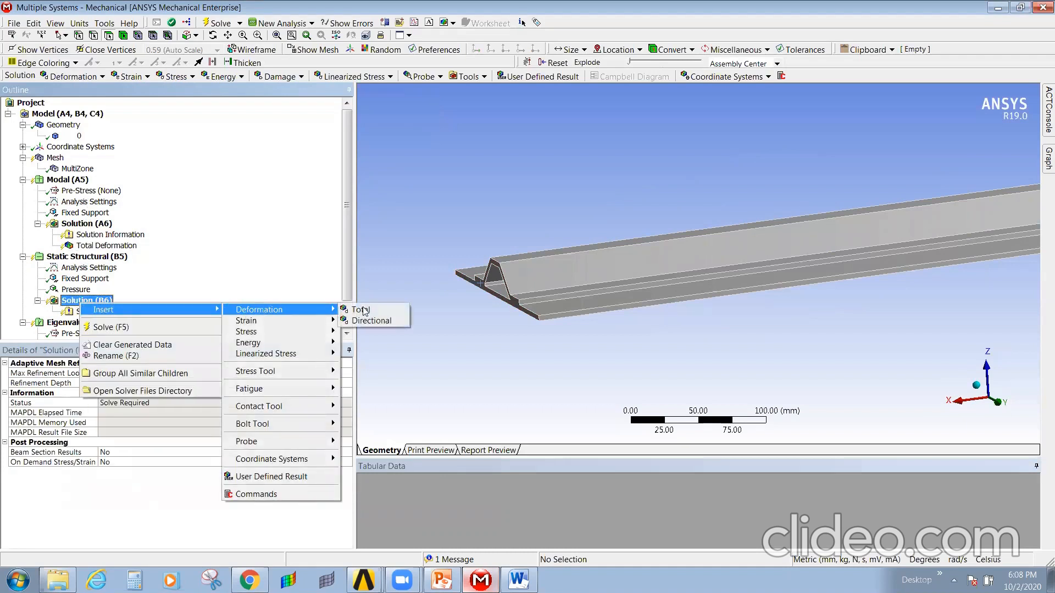
{"action": "left_click", "coordinate": [364, 309]}
{"action": "right_click", "coordinate": [91, 304]}
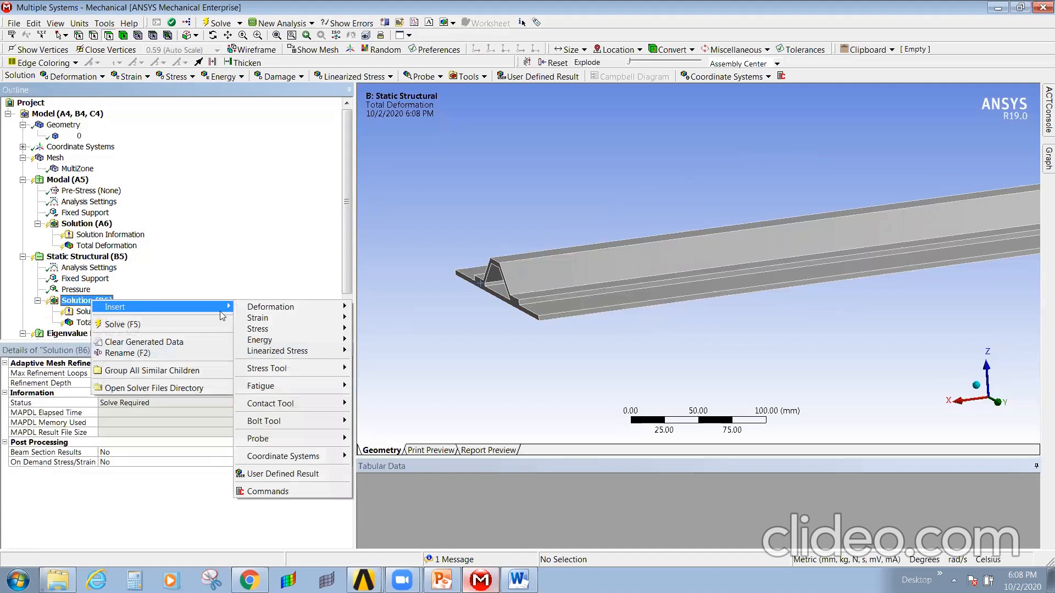
{"action": "mouse_move", "coordinate": [334, 333]}
{"action": "left_click", "coordinate": [417, 329]}
Set Max Modes to Find to 6 in the Eigenvalue Buckling (C5) analysis settings.
{"action": "scroll", "coordinate": [235, 306], "scroll_direction": "down", "scroll_amount": 2}
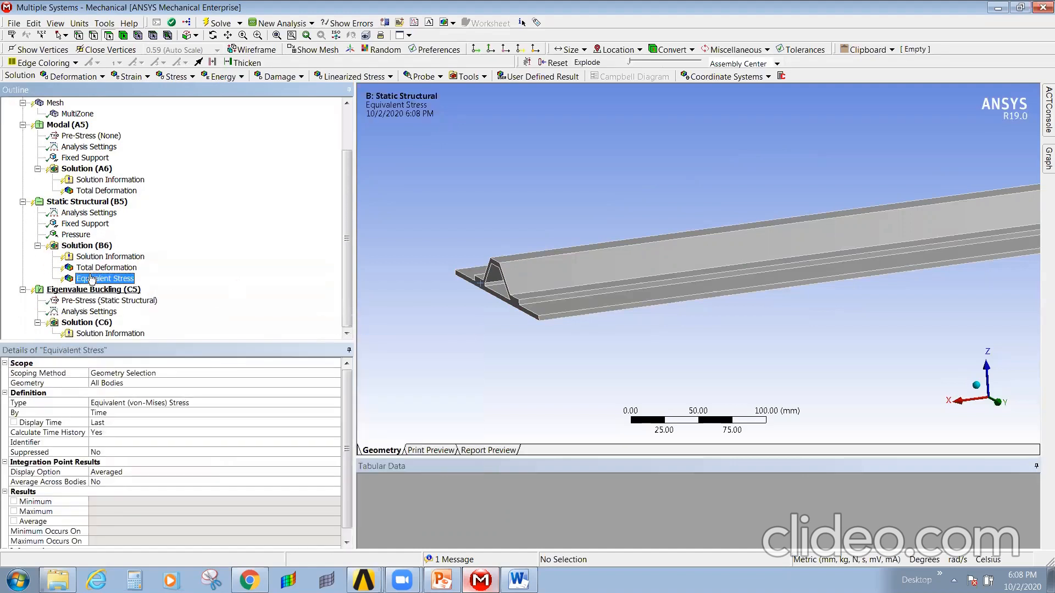
{"action": "left_click", "coordinate": [86, 312]}
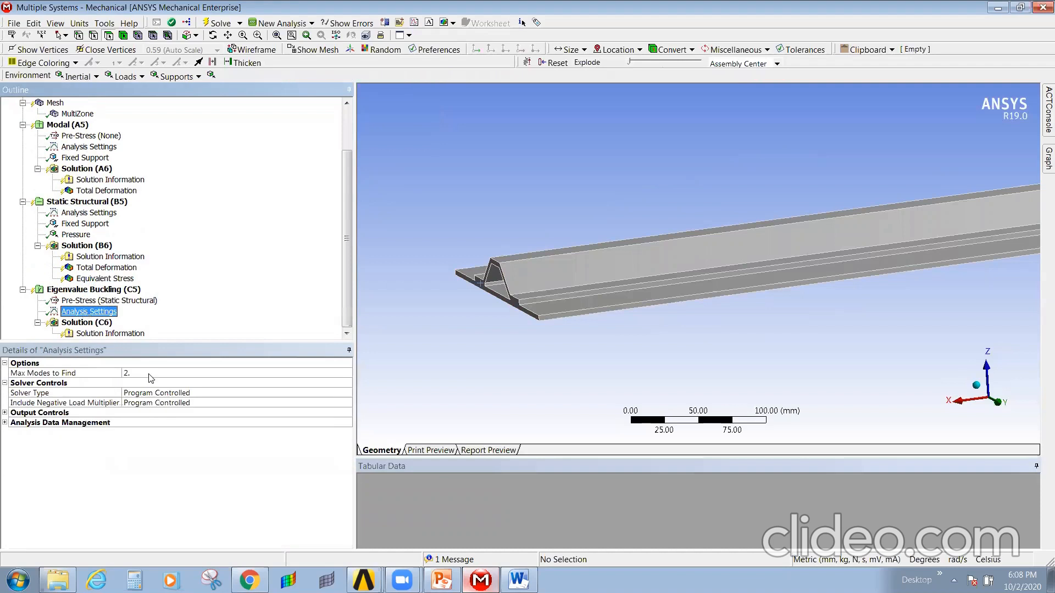
{"action": "left_click", "coordinate": [153, 374]}
{"action": "left_click", "coordinate": [263, 376]}
{"action": "left_click", "coordinate": [263, 376]}
{"action": "left_click", "coordinate": [263, 376]}
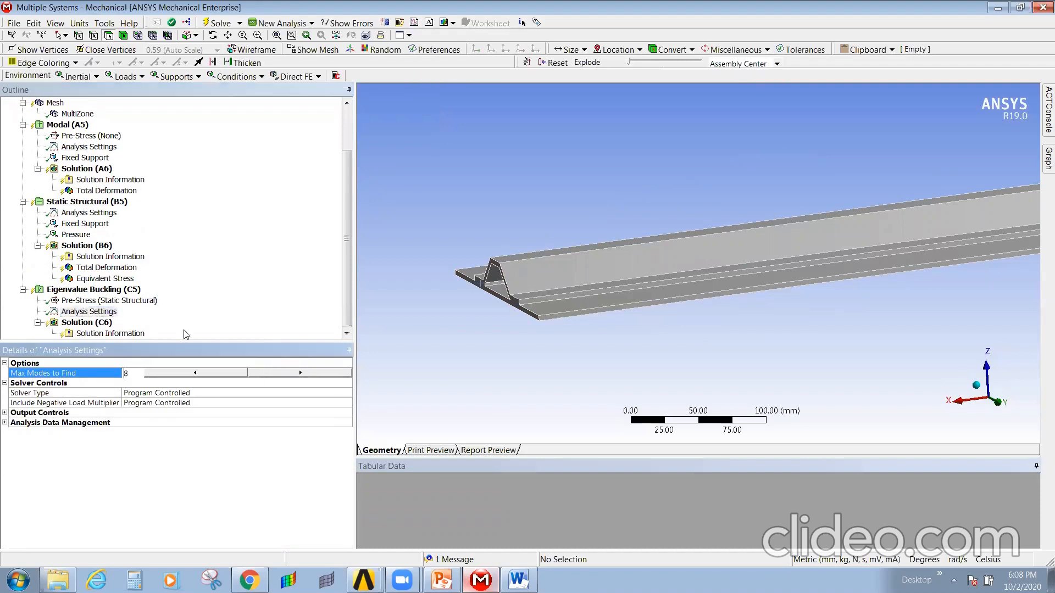
{"action": "left_click", "coordinate": [189, 376]}
{"action": "left_click", "coordinate": [315, 307]}
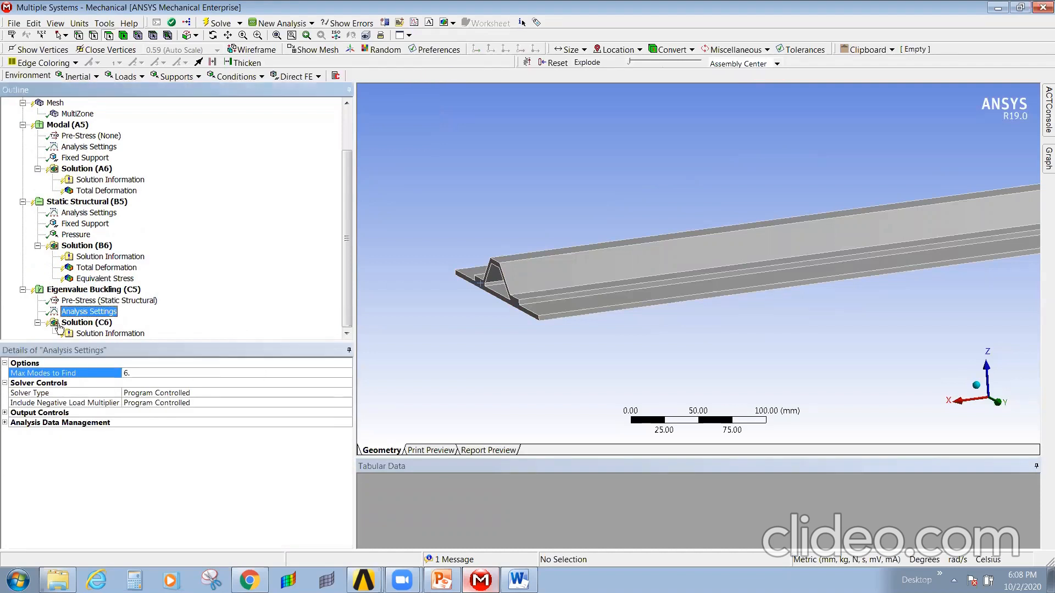
Solve the static structural Solution (B6), followed by the eigenvalue buckling Solution (C6).
{"action": "left_click", "coordinate": [85, 246]}
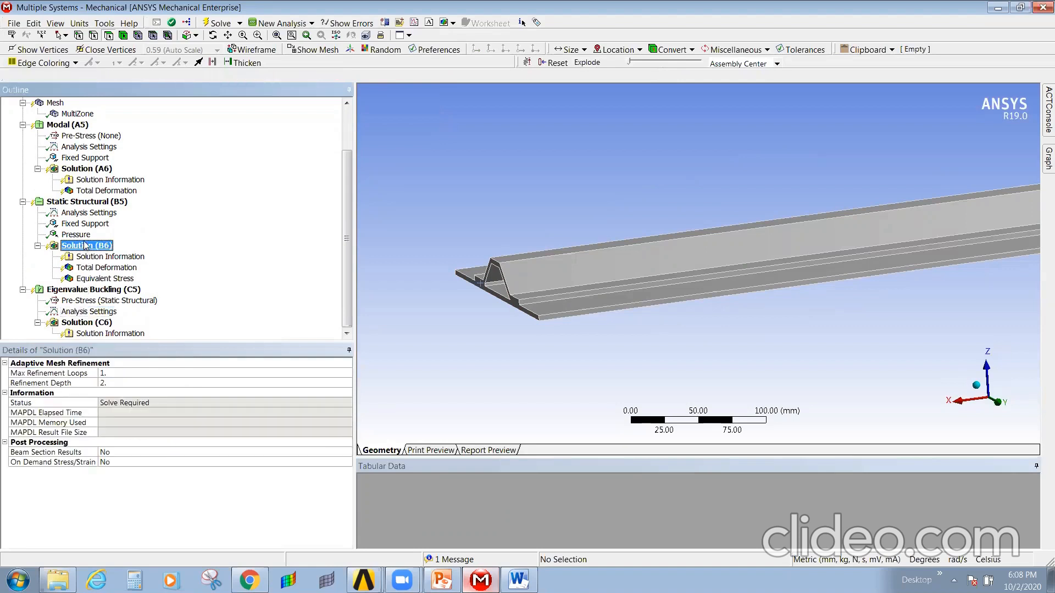
{"action": "right_click", "coordinate": [85, 246]}
{"action": "left_click", "coordinate": [123, 272]}
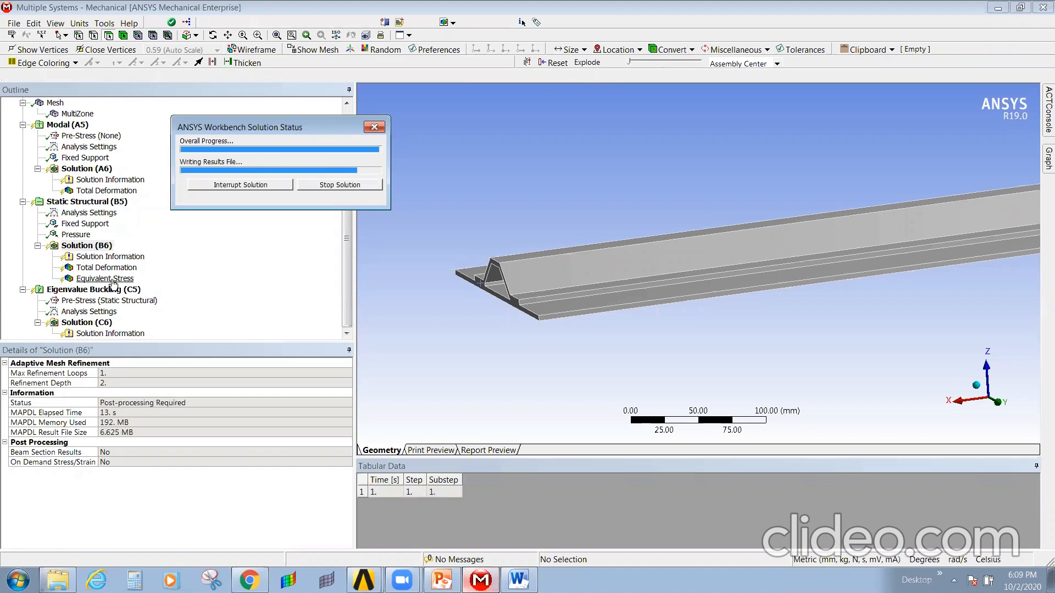
{"action": "right_click", "coordinate": [99, 326]}
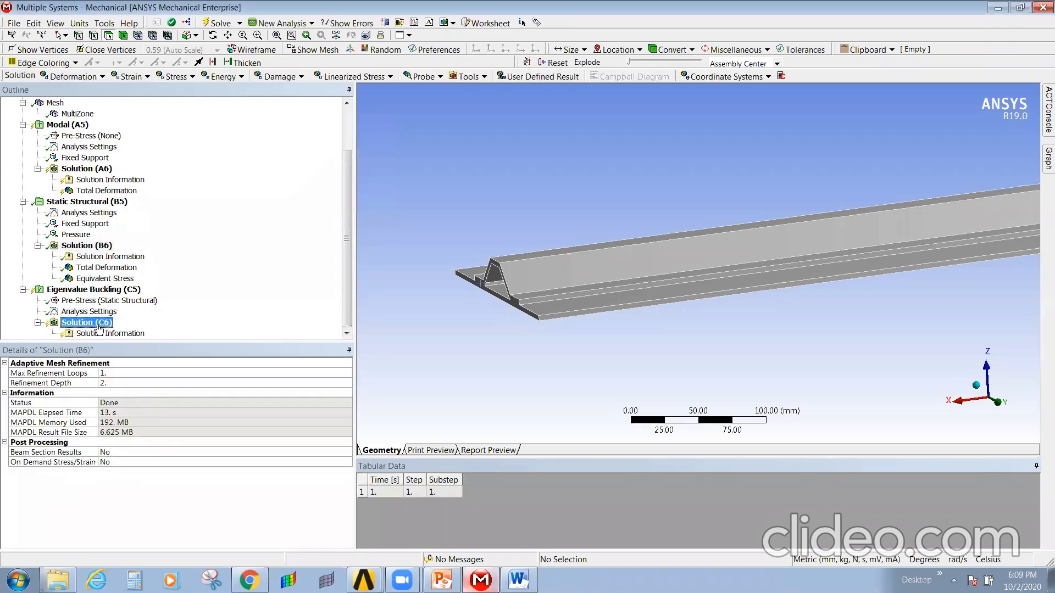
{"action": "left_click", "coordinate": [155, 350]}
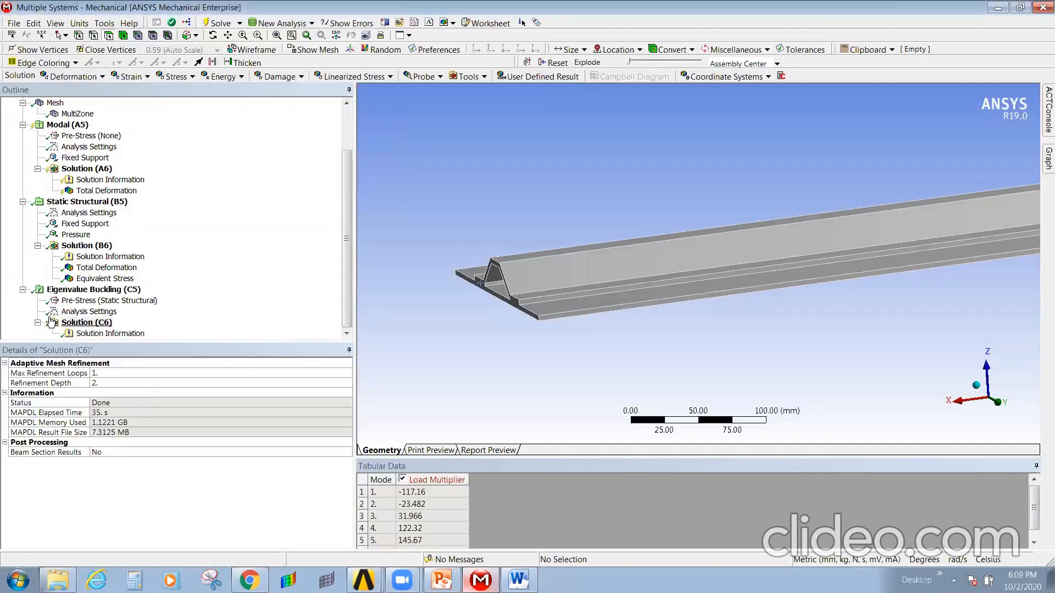
Examine the static structural Total Deformation contours on the panel from several angles and switch to the Equivalent Stress result.
{"action": "left_click", "coordinate": [106, 267]}
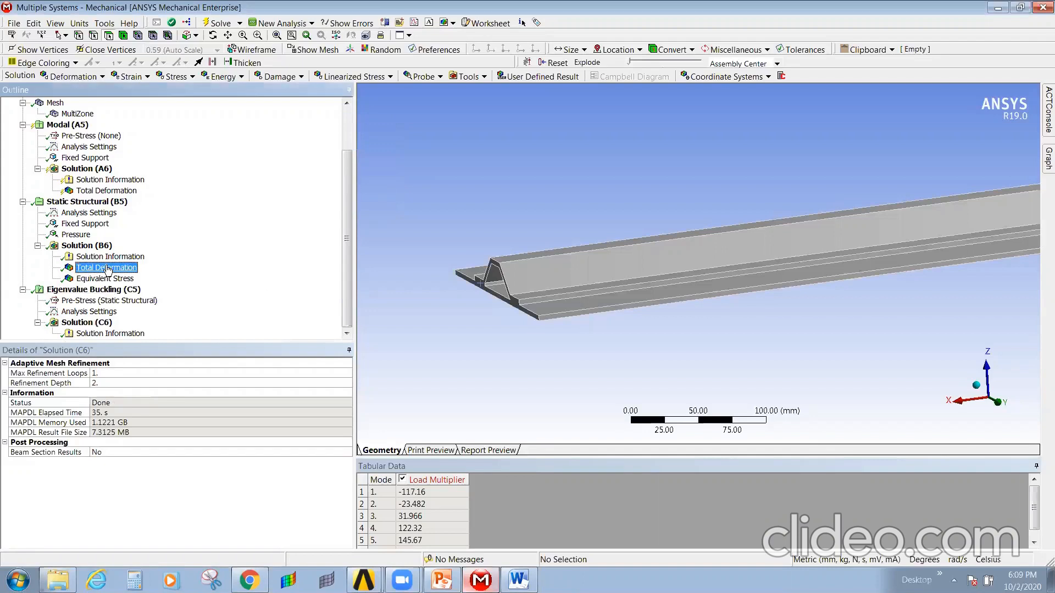
{"action": "middle_click_drag", "start_coordinate": [714, 303], "coordinate": [719, 305]}
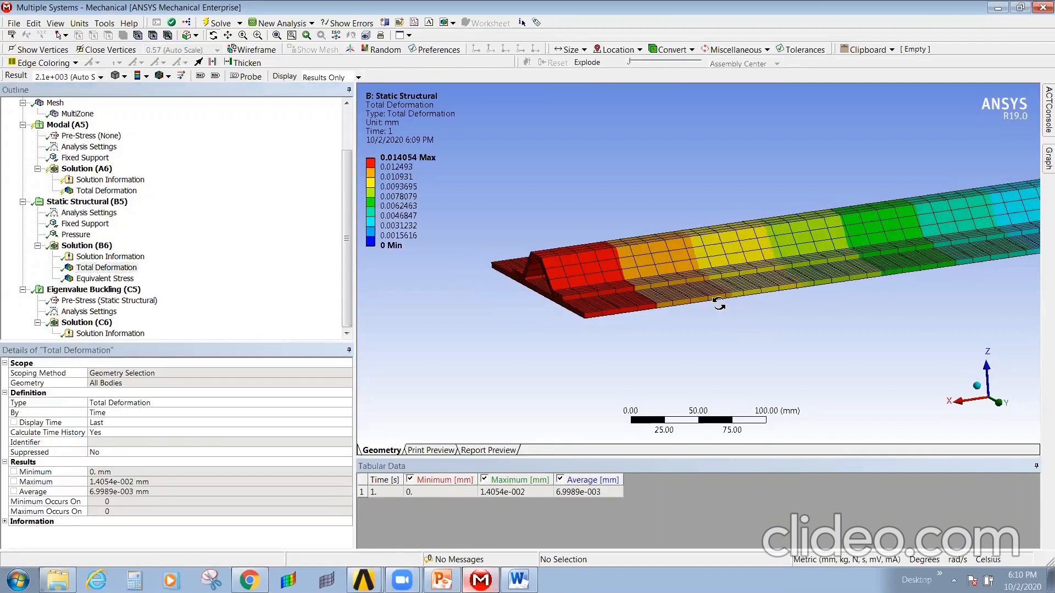
{"action": "scroll", "coordinate": [720, 304], "scroll_direction": "down", "scroll_amount": 4}
{"action": "left_click_drag", "start_coordinate": [738, 294], "coordinate": [767, 256]}
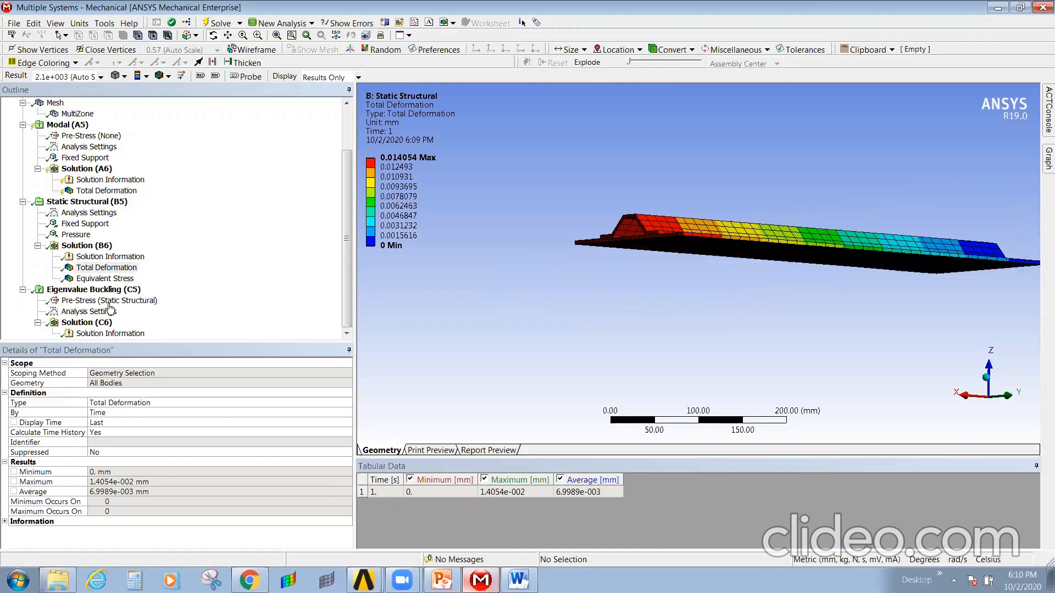
{"action": "left_click", "coordinate": [103, 280]}
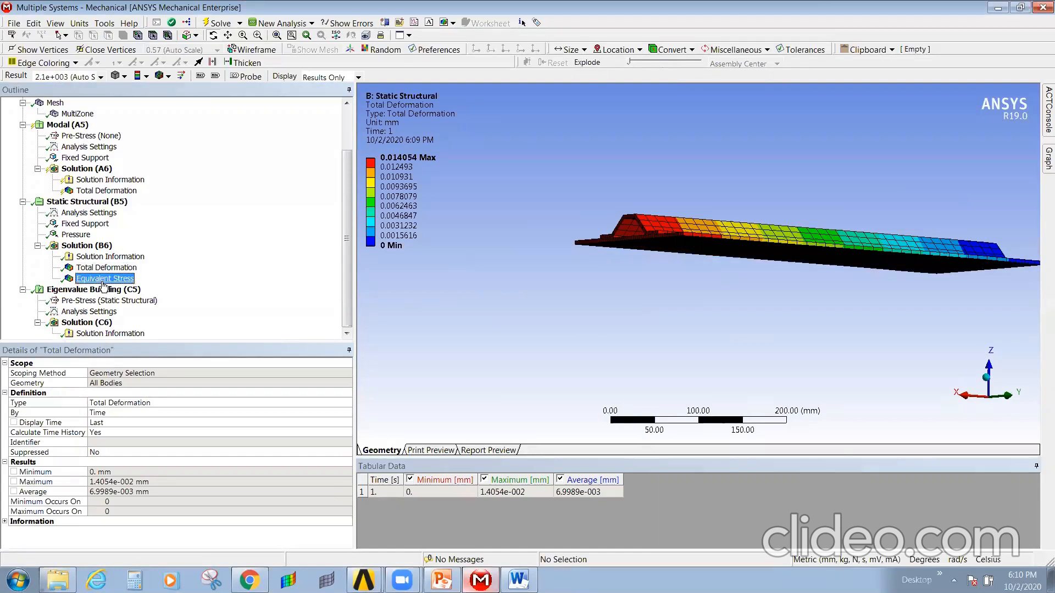
Examine the static structural Equivalent Stress contours and the load multipliers of the eigenvalue buckling Solution (C6).
{"action": "left_click_drag", "start_coordinate": [649, 307], "coordinate": [865, 271]}
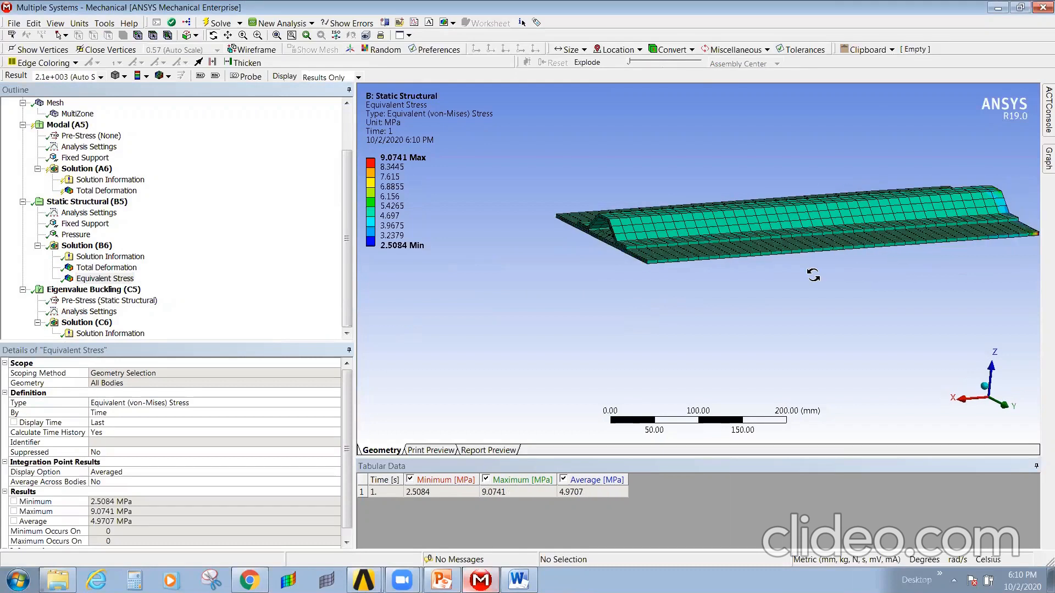
{"action": "left_click", "coordinate": [87, 322]}
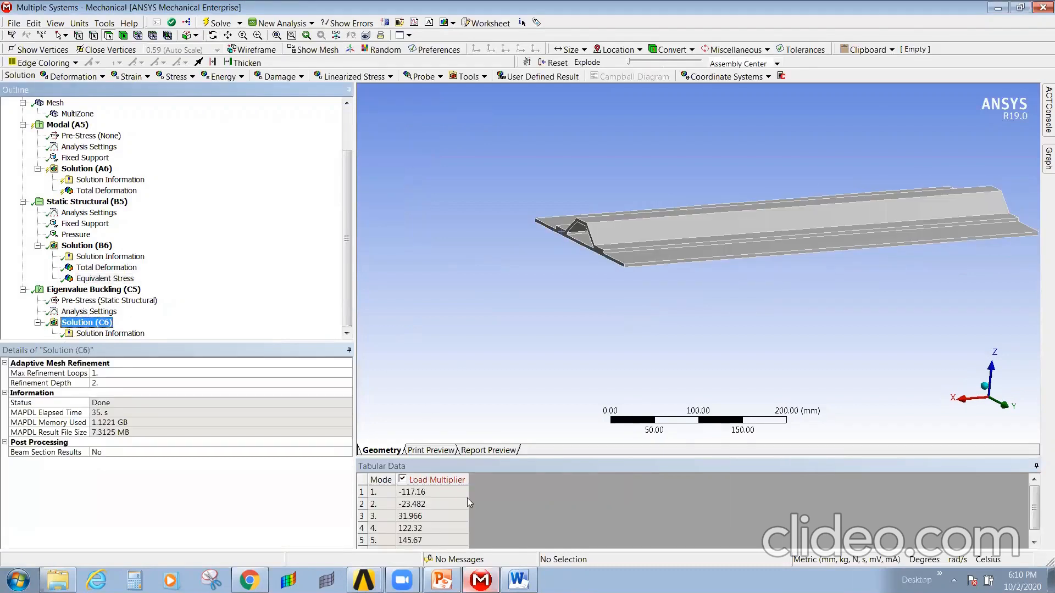
{"action": "left_click", "coordinate": [437, 491]}
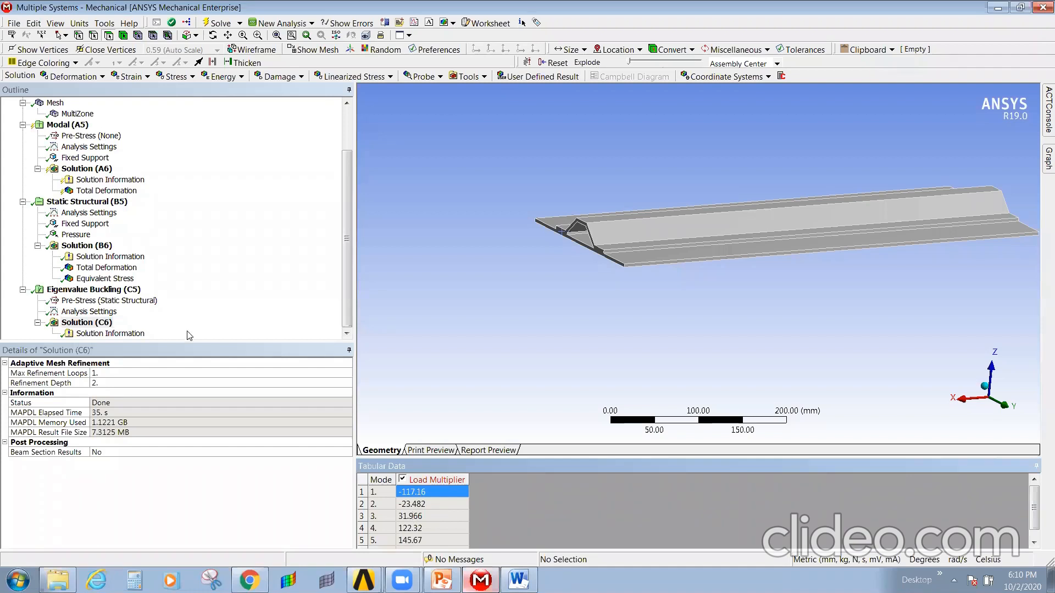
{"action": "left_click", "coordinate": [215, 321]}
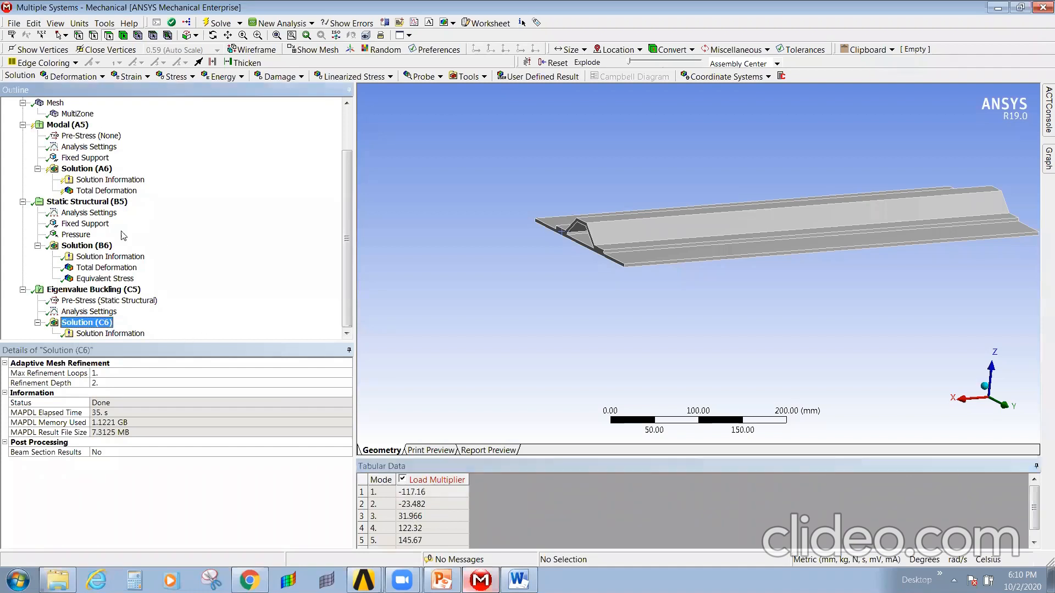
Suppress the Pressure load in the Static Structural (B5) analysis.
{"action": "left_click", "coordinate": [82, 236]}
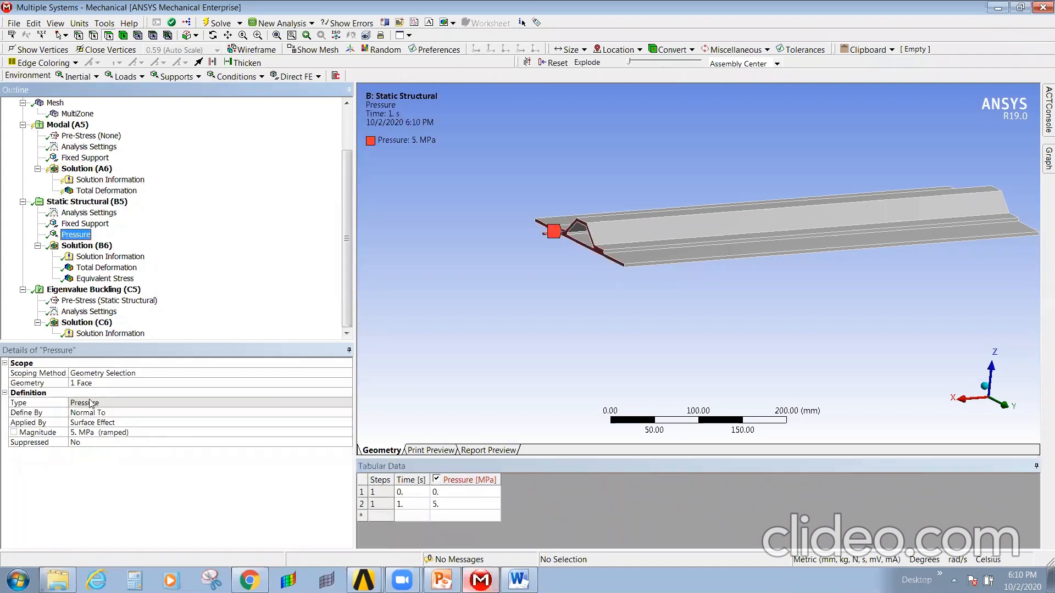
{"action": "left_click", "coordinate": [247, 442]}
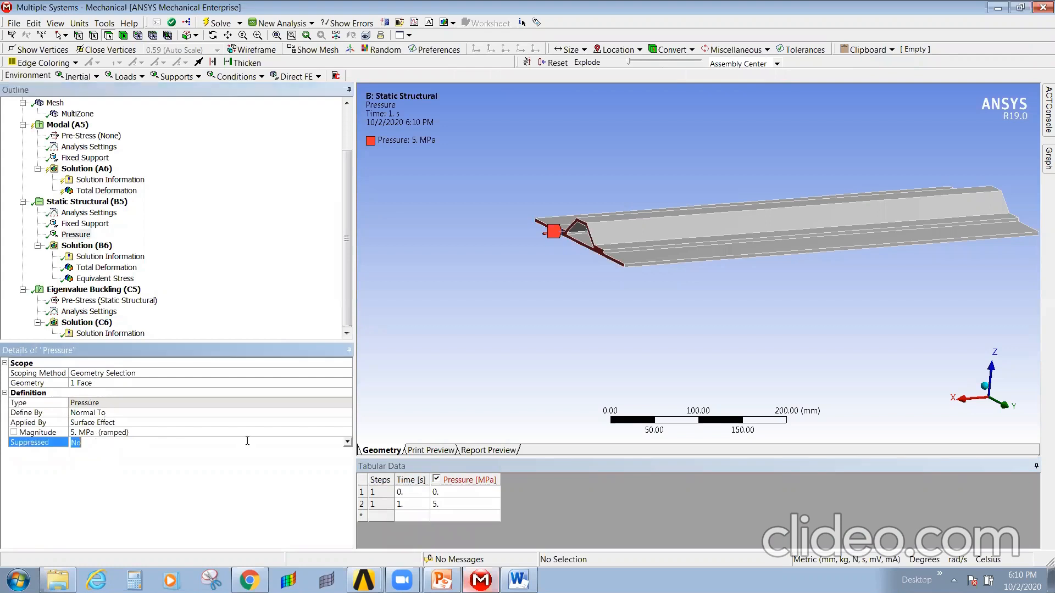
{"action": "left_click", "coordinate": [348, 443]}
{"action": "left_click", "coordinate": [166, 460]}
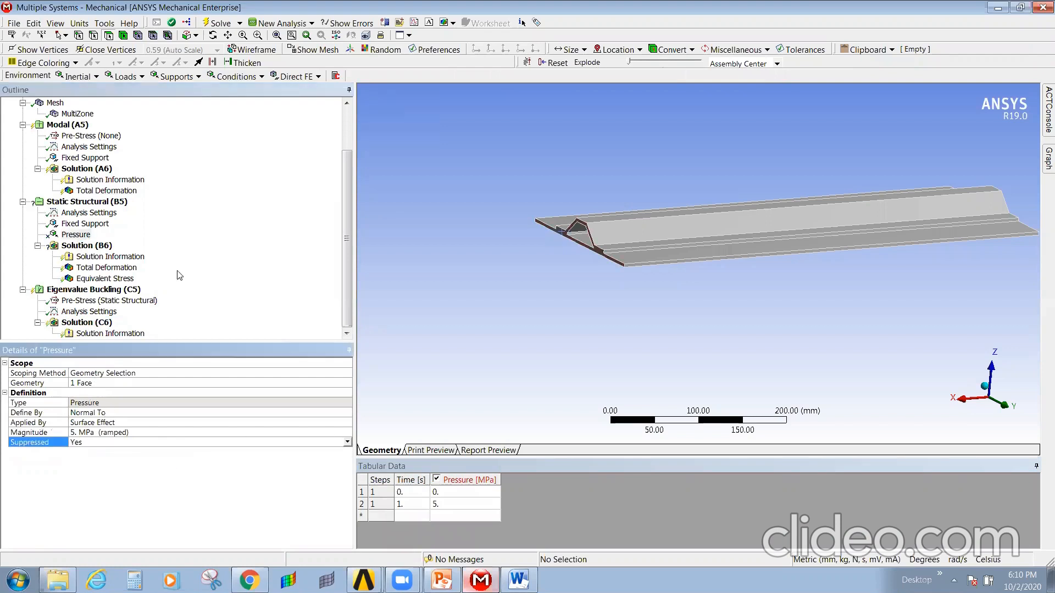
Add a Force load to Static Structural (B5), scoped to the panel's free end face.
{"action": "left_click", "coordinate": [88, 202]}
{"action": "right_click", "coordinate": [81, 203]}
{"action": "mouse_move", "coordinate": [165, 209]}
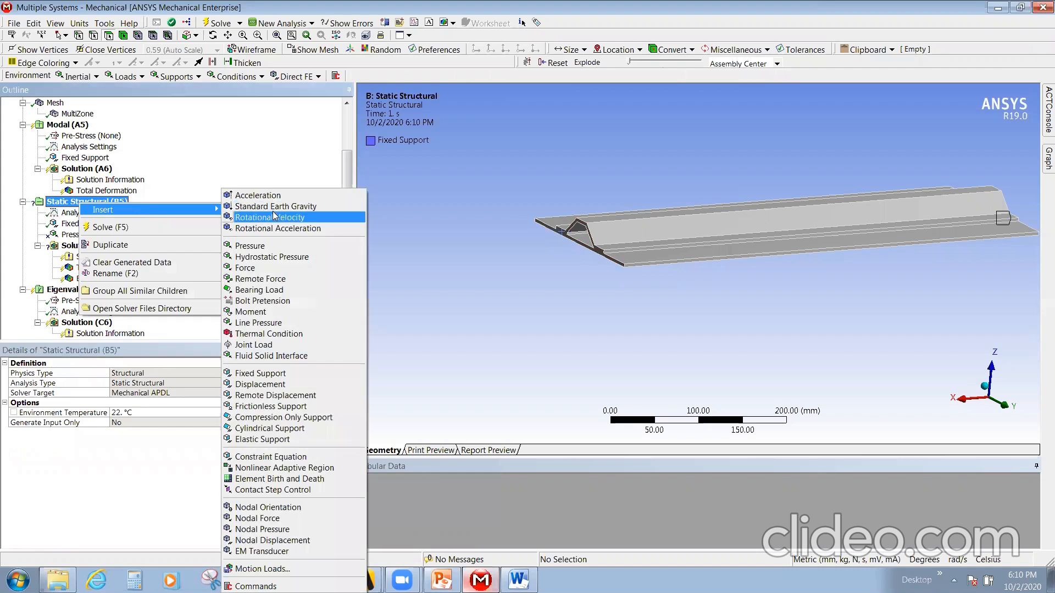
{"action": "left_click", "coordinate": [253, 268]}
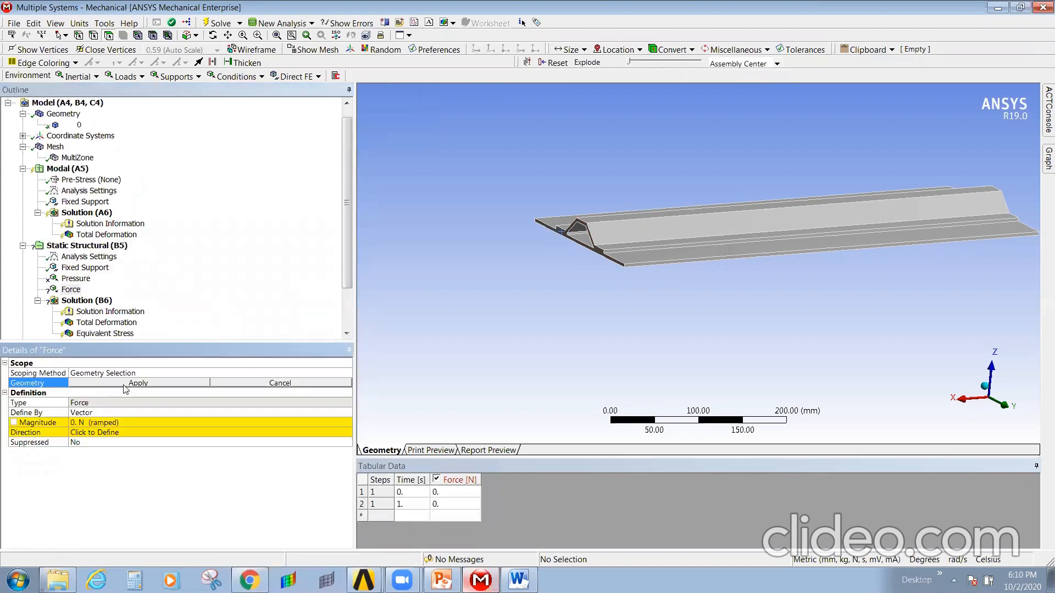
{"action": "left_click", "coordinate": [583, 235]}
{"action": "left_click", "coordinate": [124, 385]}
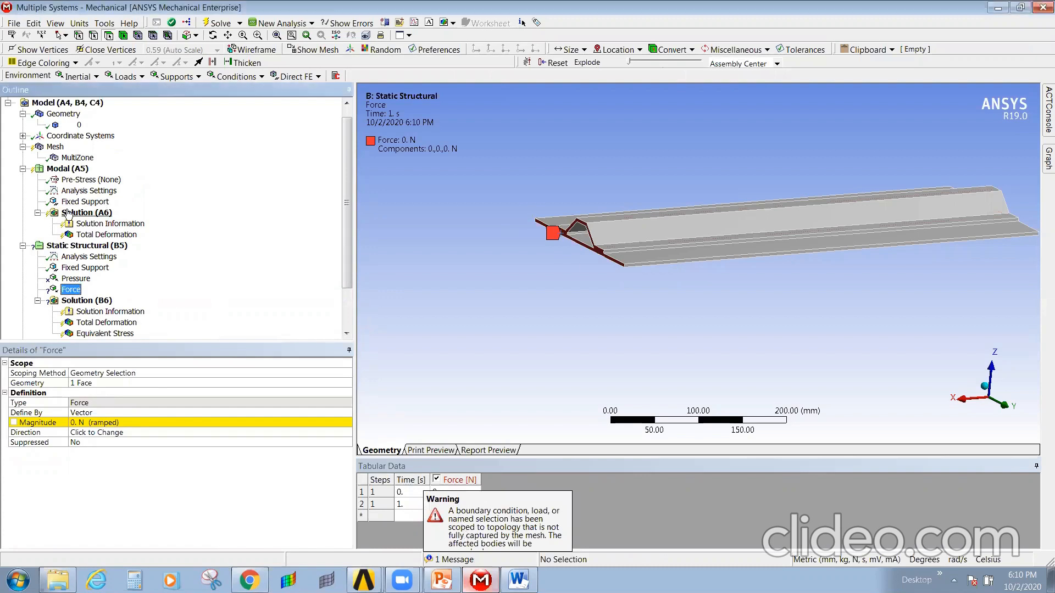
{"action": "left_click", "coordinate": [83, 247]}
{"action": "middle_click_drag", "start_coordinate": [710, 257], "coordinate": [683, 254]}
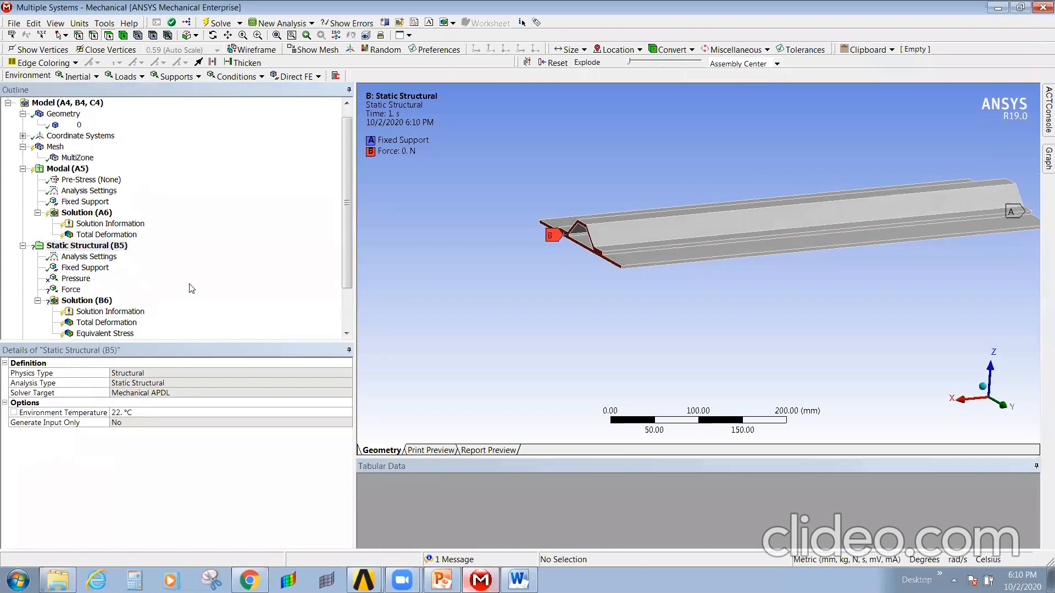
Define the Force by Components and set its X Component to -1000 N.
{"action": "left_click", "coordinate": [72, 289]}
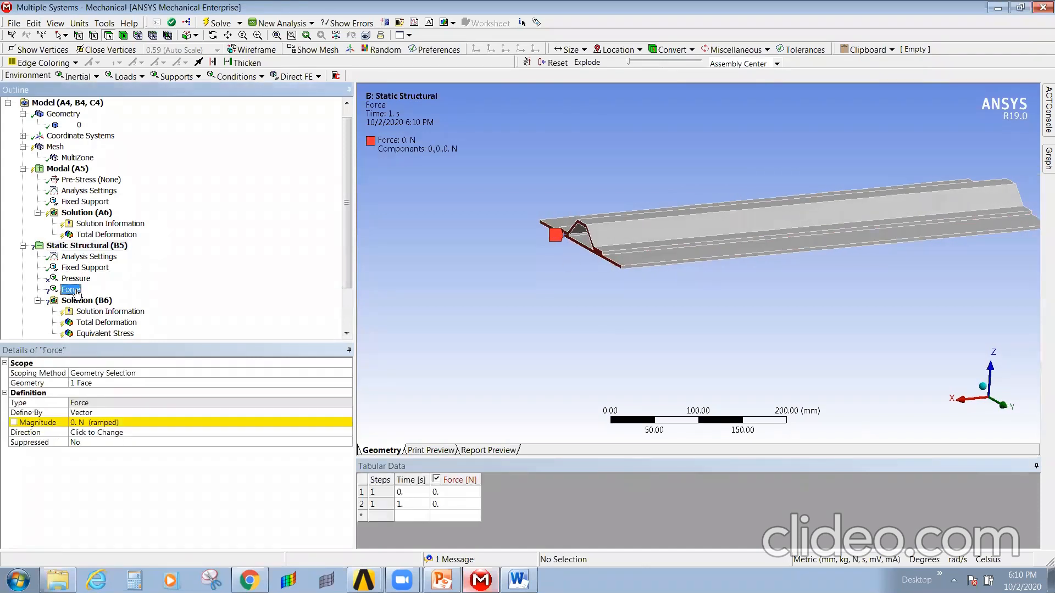
{"action": "left_click", "coordinate": [113, 413]}
{"action": "left_click", "coordinate": [347, 413]}
{"action": "left_click", "coordinate": [110, 432]}
{"action": "middle_click_drag", "start_coordinate": [766, 349], "coordinate": [779, 350]}
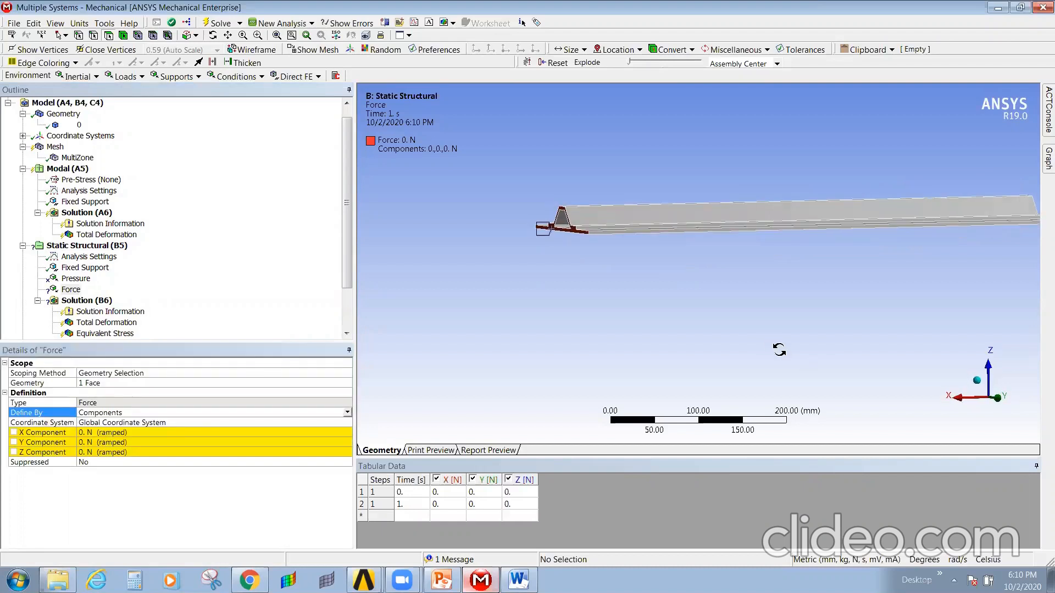
{"action": "left_click", "coordinate": [115, 433]}
{"action": "type", "text": "-1000"}
{"action": "key", "text": "Return"}
Solve the static structural Solution (B6) with the new force, followed by the eigenvalue buckling Solution (C6).
{"action": "left_click", "coordinate": [88, 300]}
{"action": "right_click", "coordinate": [92, 301]}
{"action": "left_click", "coordinate": [131, 324]}
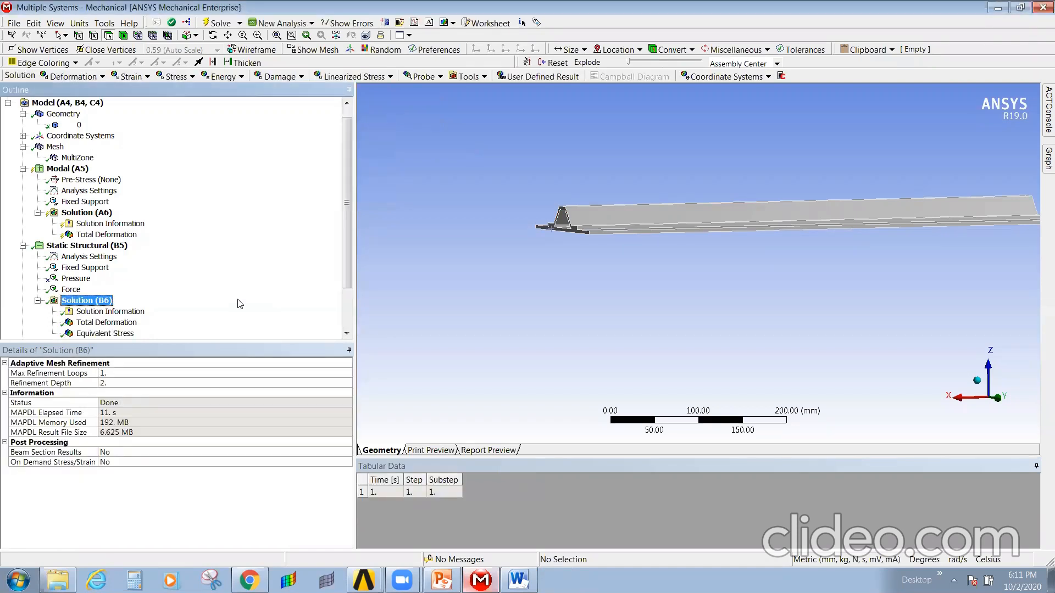
{"action": "scroll", "coordinate": [226, 303], "scroll_direction": "down", "scroll_amount": 2}
{"action": "left_click", "coordinate": [93, 322]}
{"action": "right_click", "coordinate": [96, 322]}
{"action": "left_click", "coordinate": [179, 342]}
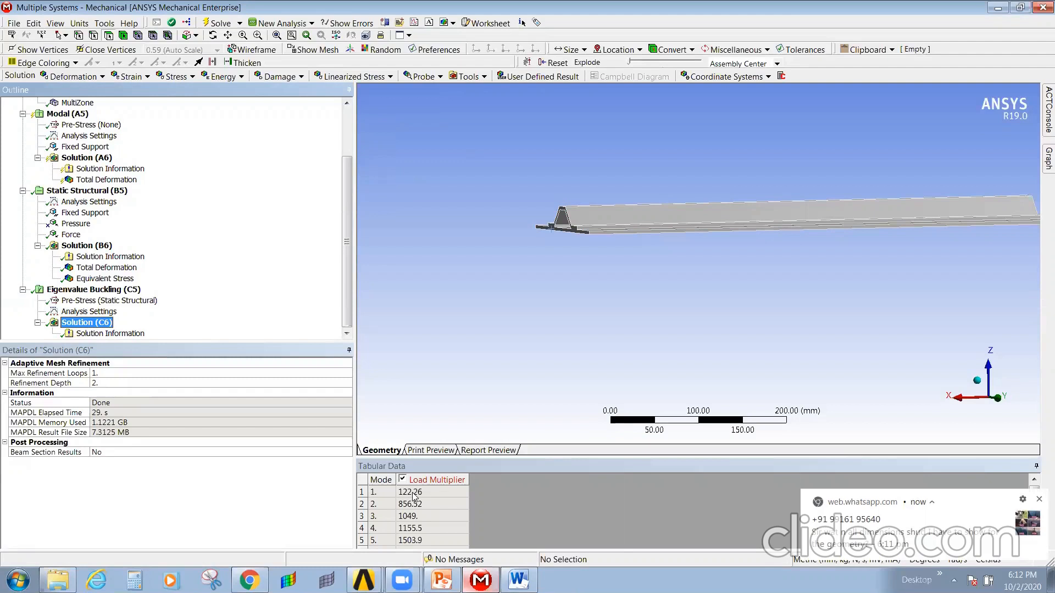
{"action": "left_click", "coordinate": [1039, 498]}
{"action": "left_click", "coordinate": [210, 320]}
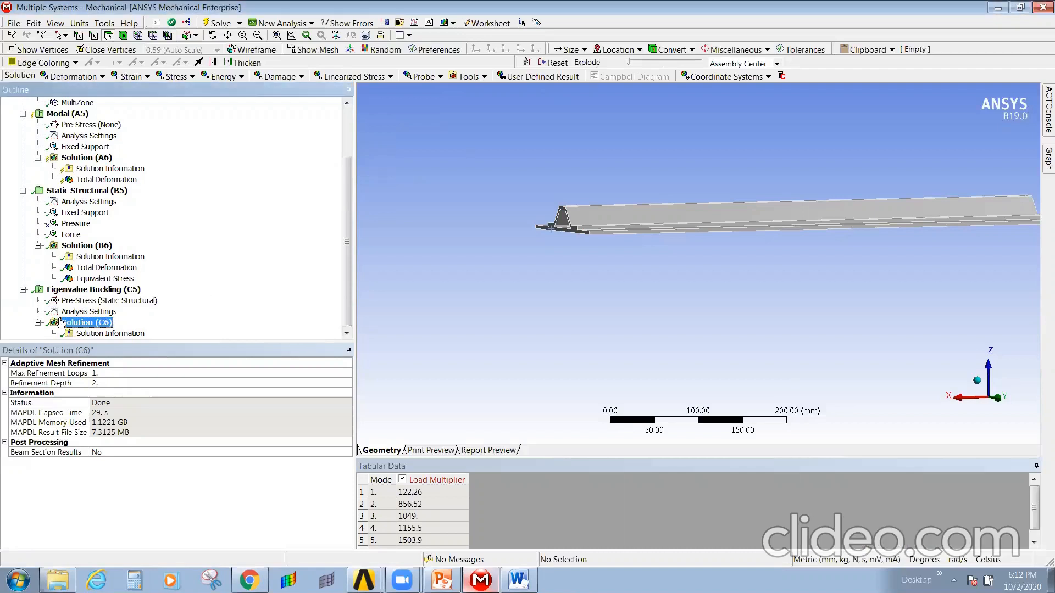
Check the mode 1 load multiplier and the Force's X Component, and open the Calculator.
{"action": "left_click", "coordinate": [432, 491]}
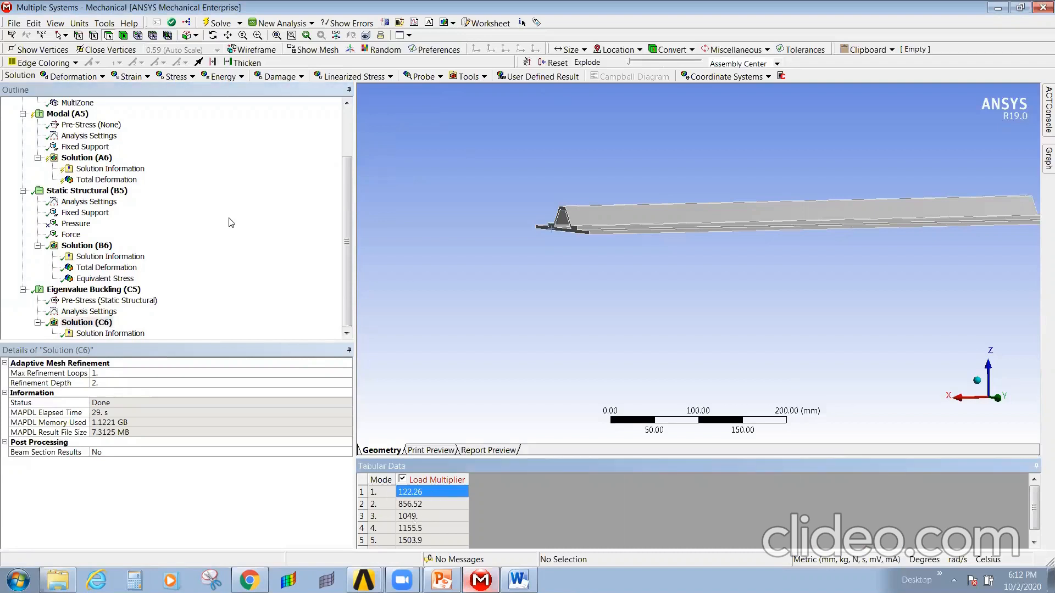
{"action": "left_click", "coordinate": [117, 179]}
{"action": "left_click", "coordinate": [71, 235]}
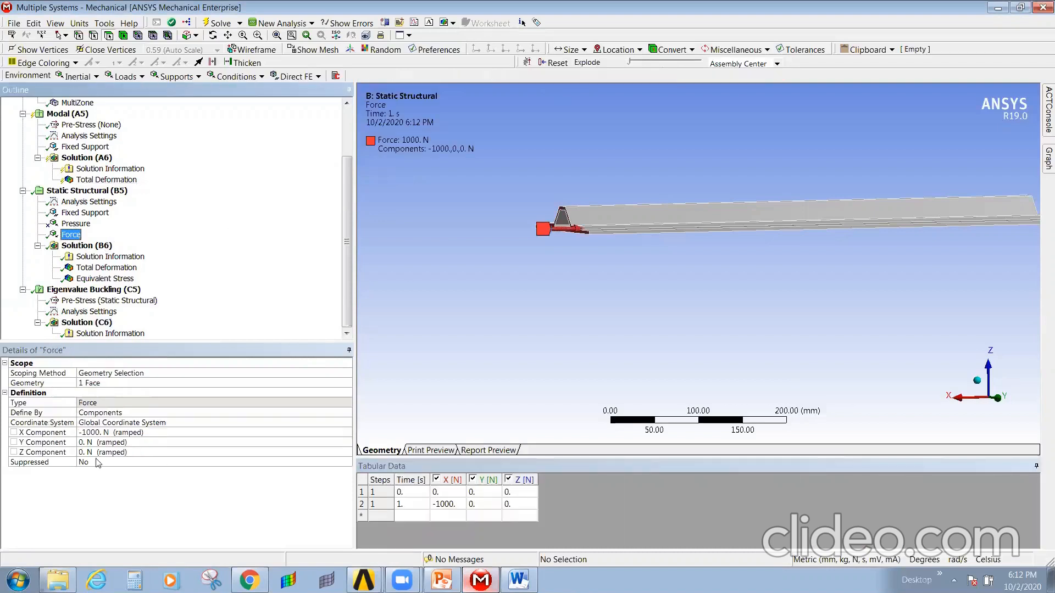
{"action": "left_click", "coordinate": [103, 434]}
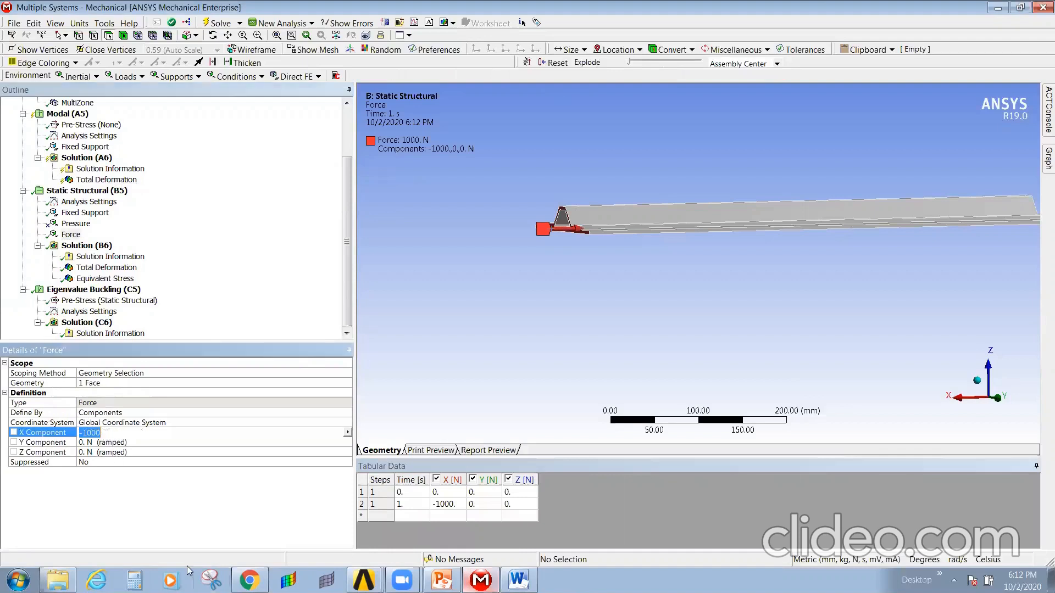
{"action": "left_click", "coordinate": [135, 580]}
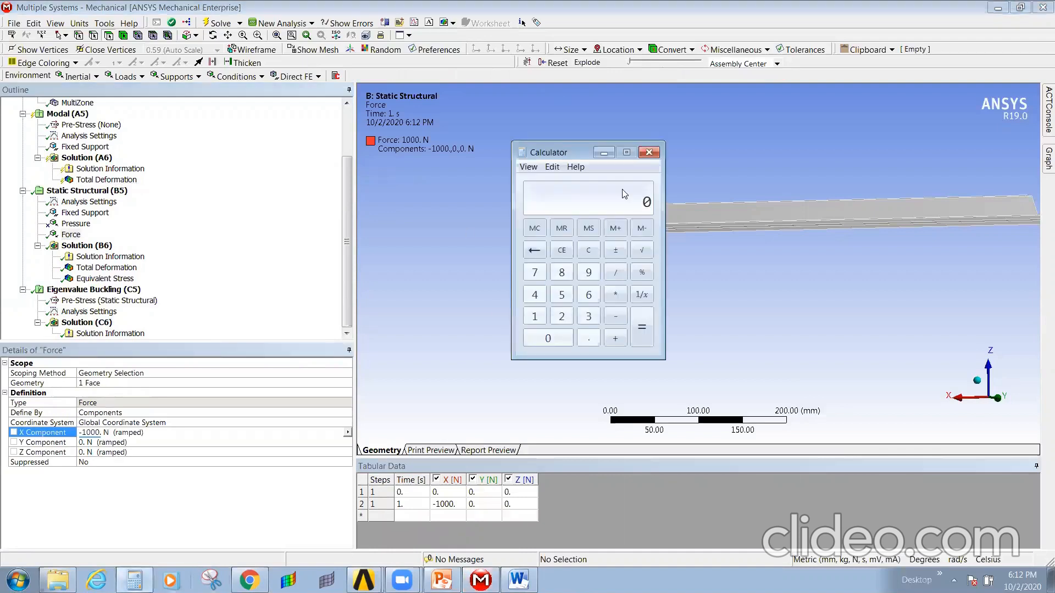
{"action": "type", "text": "122.26"}
{"action": "key", "text": "minus"}
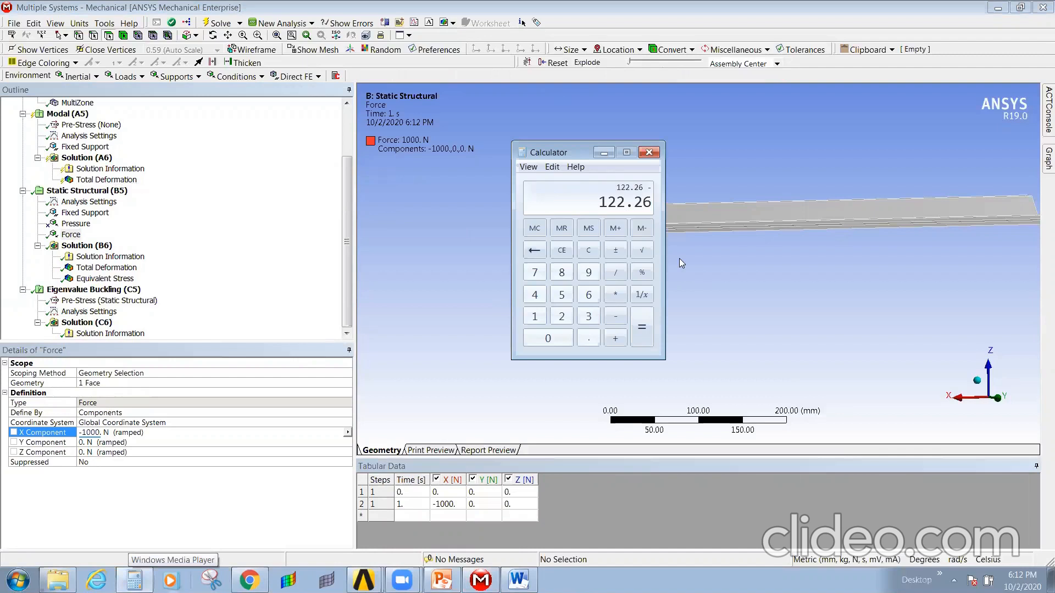
{"action": "type", "text": "1000"}
{"action": "key", "text": "BackSpace"}
{"action": "key", "text": "BackSpace"}
{"action": "key", "text": "BackSpace"}
{"action": "key", "text": "BackSpace"}
{"action": "key", "text": "asterisk"}
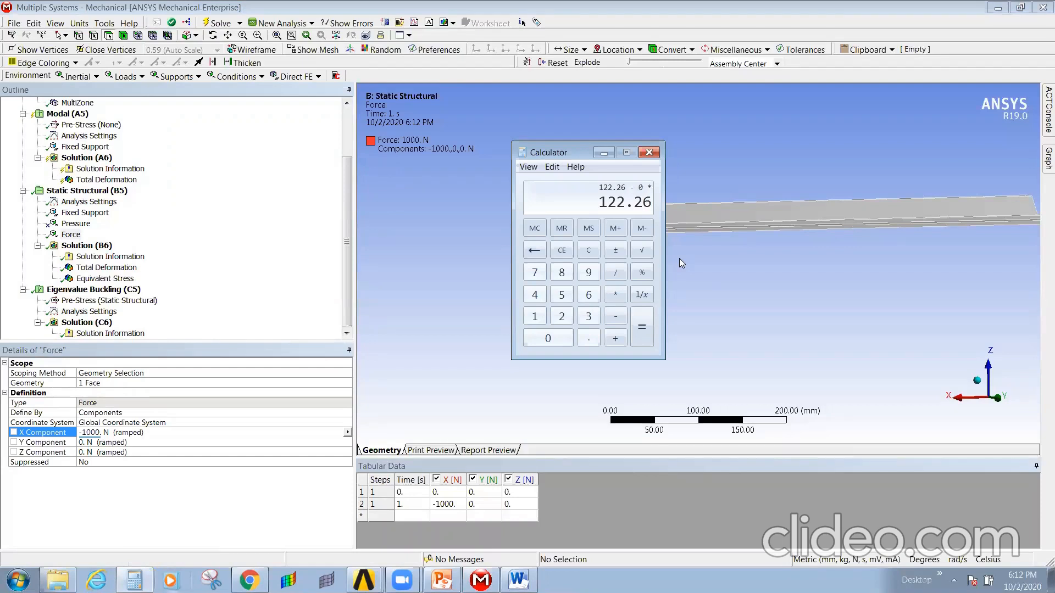
{"action": "key", "text": "Escape"}
Multiply 122.26 by 1000 in the Calculator and copy the result.
{"action": "type", "text": "122.26*1000"}
{"action": "key", "text": "Return"}
{"action": "right_click", "coordinate": [642, 202]}
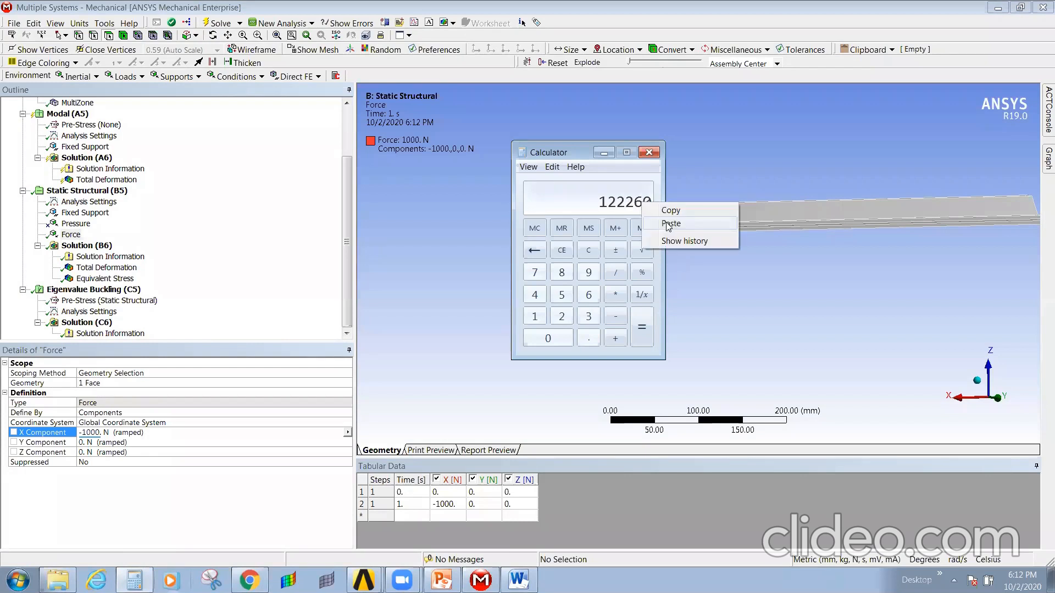
{"action": "left_click", "coordinate": [677, 210]}
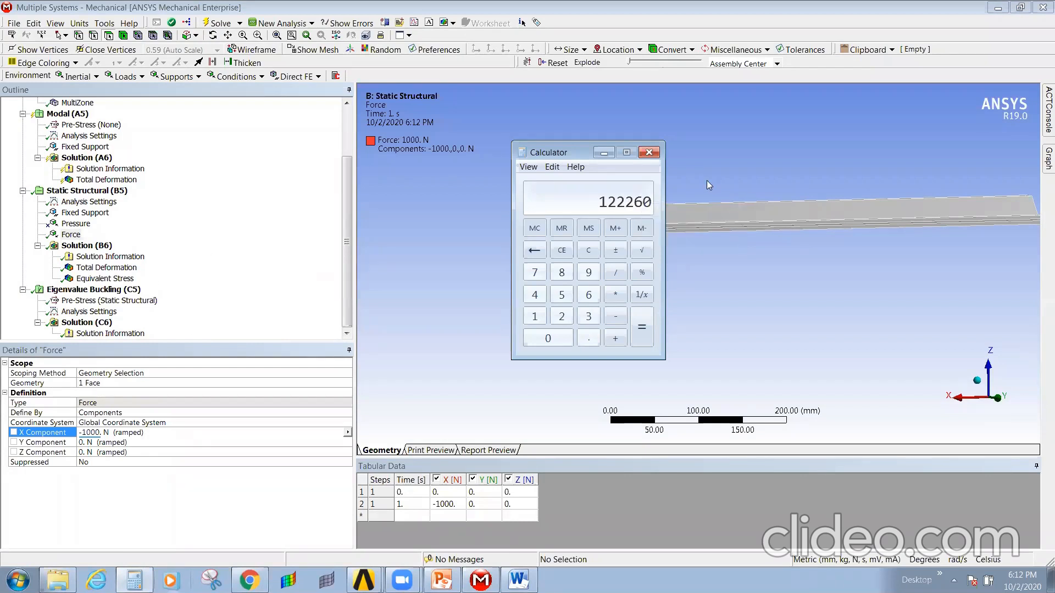
Set the Force's X Component to -122260 N in ANSYS Mechanical, using the copied critical load.
{"action": "left_click", "coordinate": [104, 432]}
{"action": "type", "text": "-"}
{"action": "key", "text": "ctrl+v"}
{"action": "key", "text": "Return"}
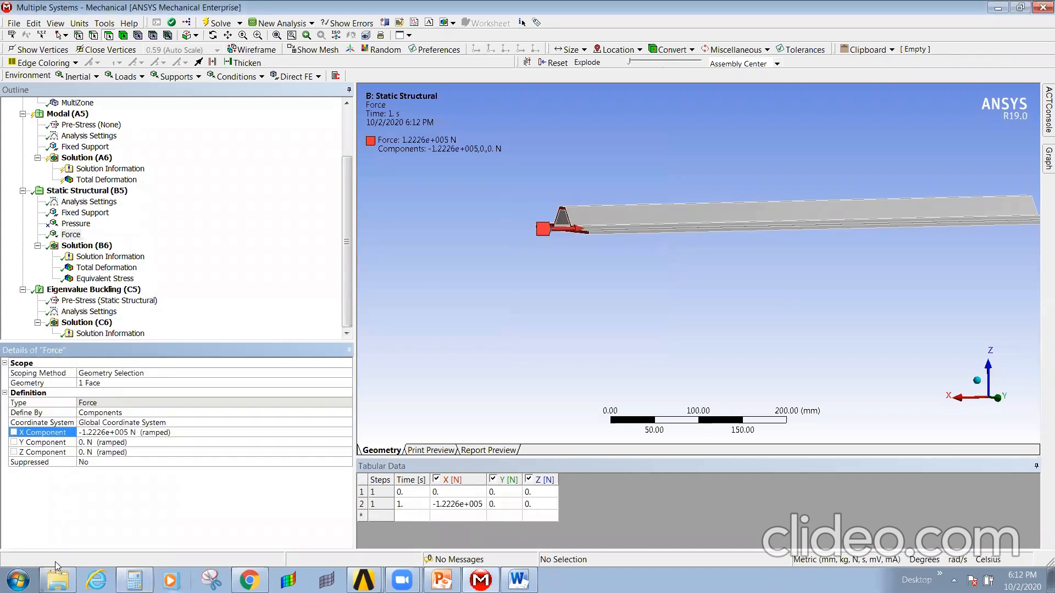
Re-solve Solution (B6) and Solution (C6) with the critical force and check the mode 1 load multiplier.
{"action": "right_click", "coordinate": [88, 246]}
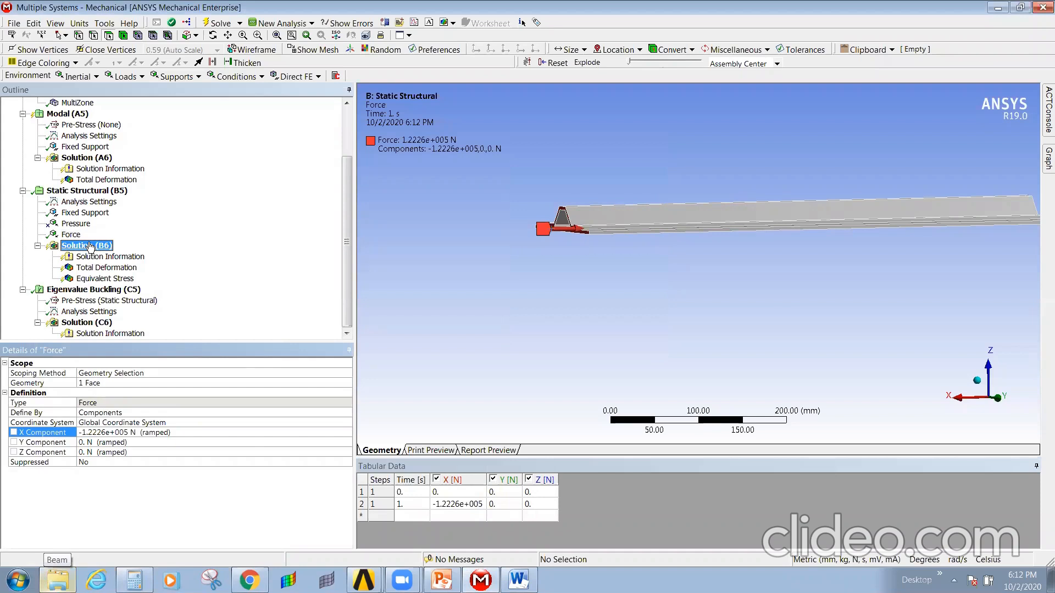
{"action": "left_click", "coordinate": [134, 267]}
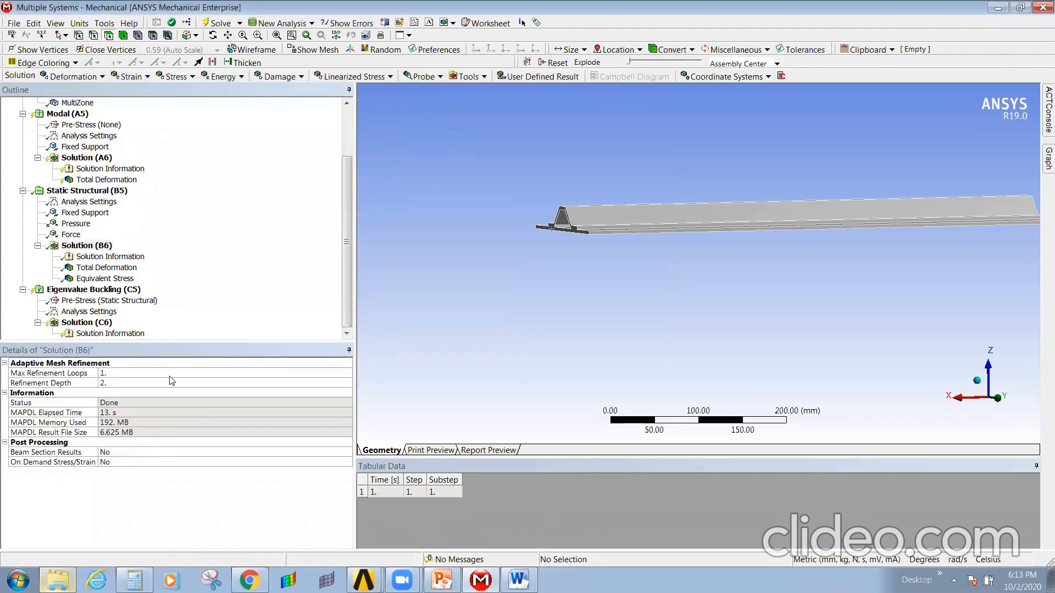
{"action": "right_click", "coordinate": [106, 324]}
{"action": "left_click", "coordinate": [159, 363]}
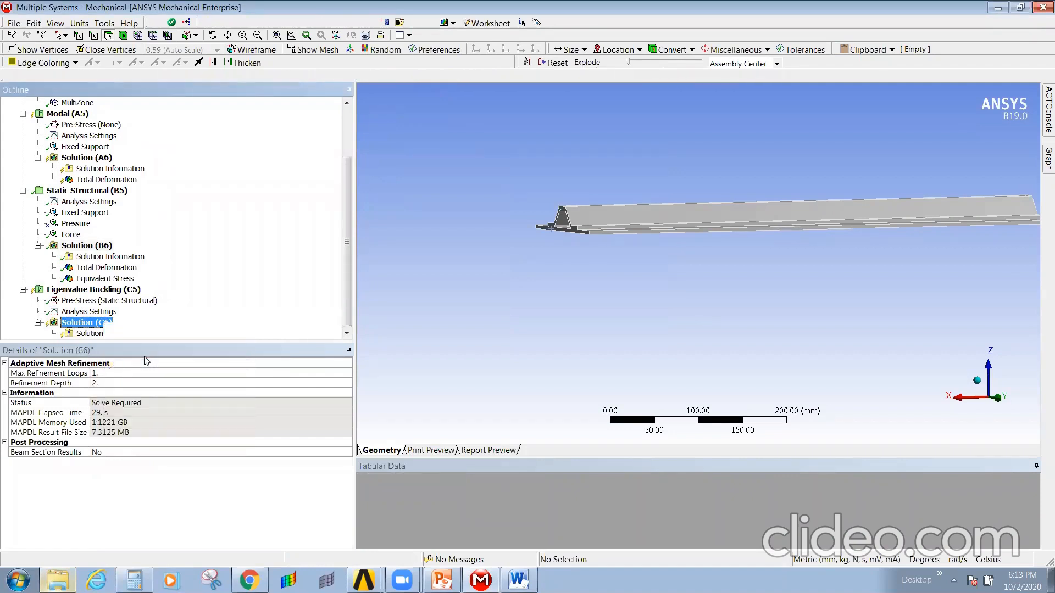
{"action": "right_click", "coordinate": [94, 325]}
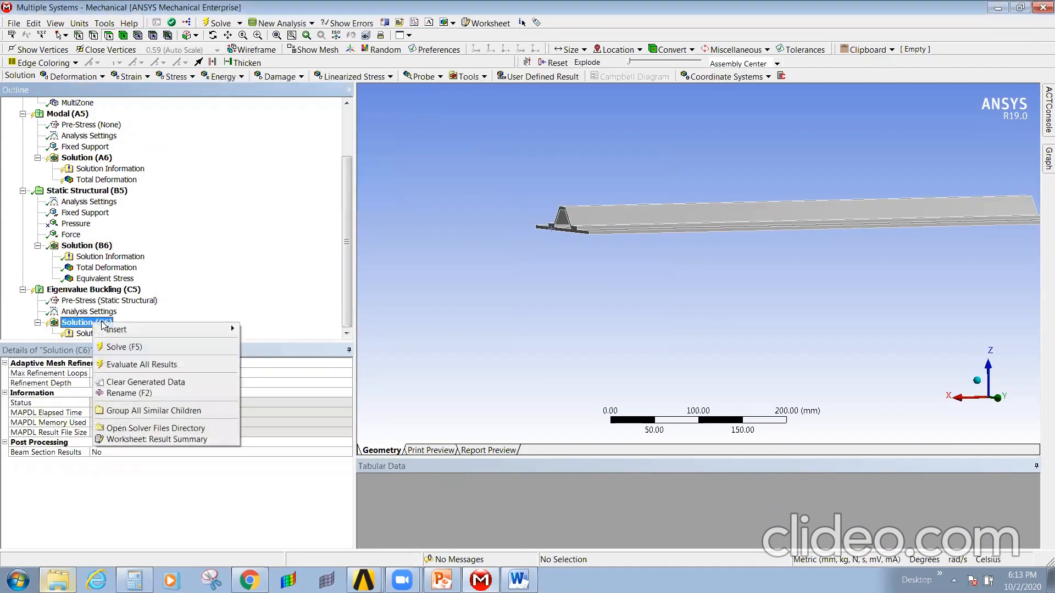
{"action": "left_click", "coordinate": [137, 348]}
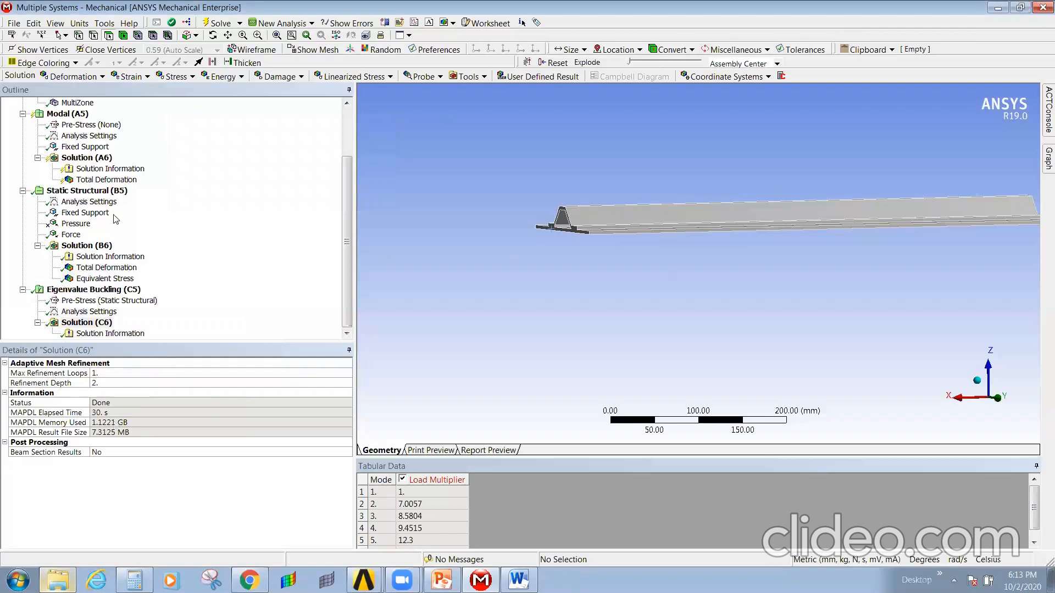
{"action": "left_click", "coordinate": [417, 492]}
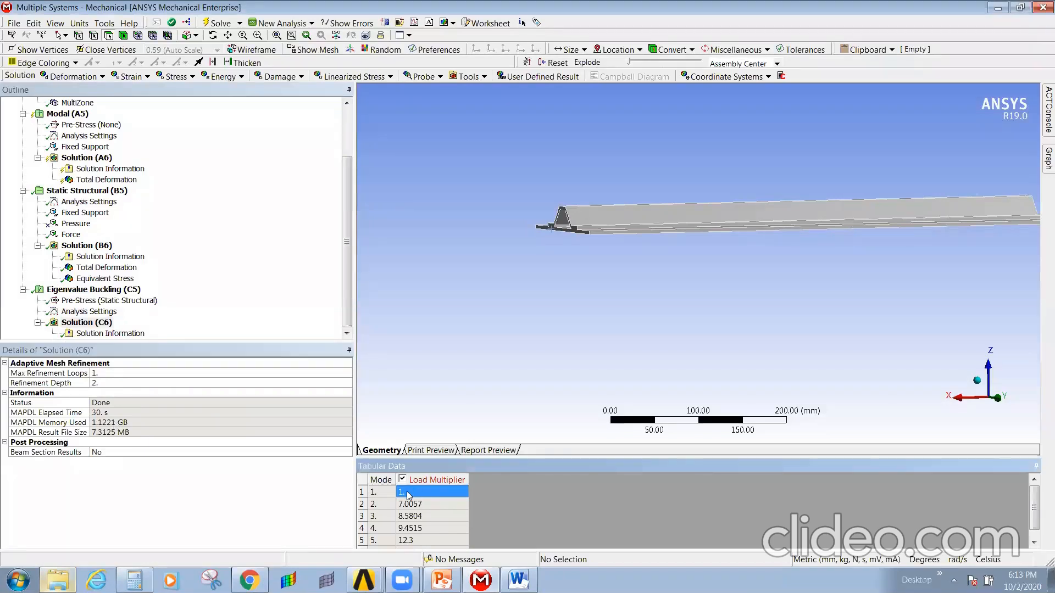
Add a Total Deformation result for mode 1 to the buckling Solution (C6) and evaluate it.
{"action": "left_click", "coordinate": [90, 327]}
{"action": "right_click", "coordinate": [91, 328]}
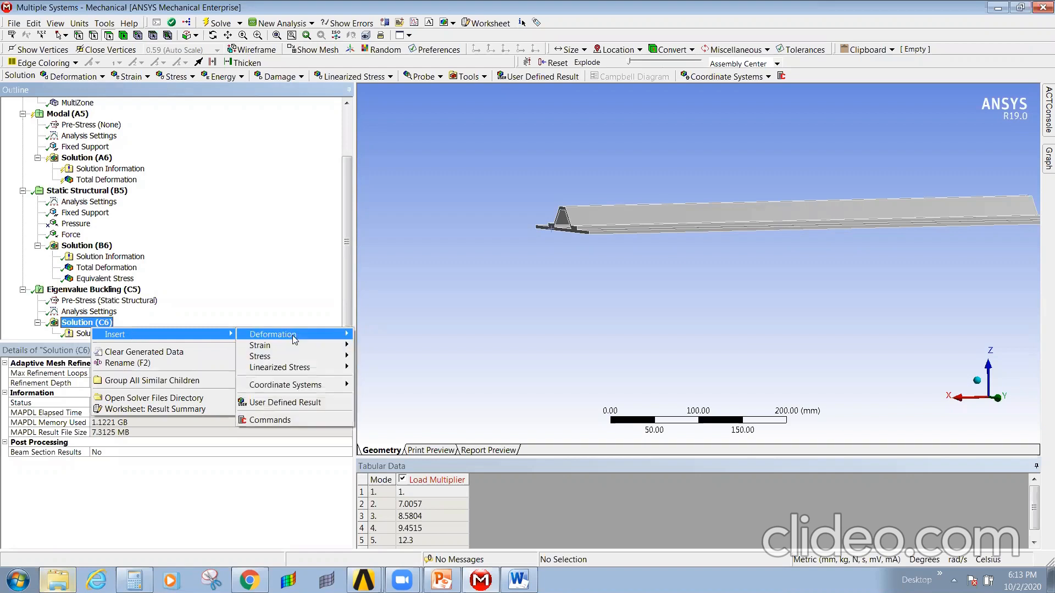
{"action": "left_click", "coordinate": [384, 333]}
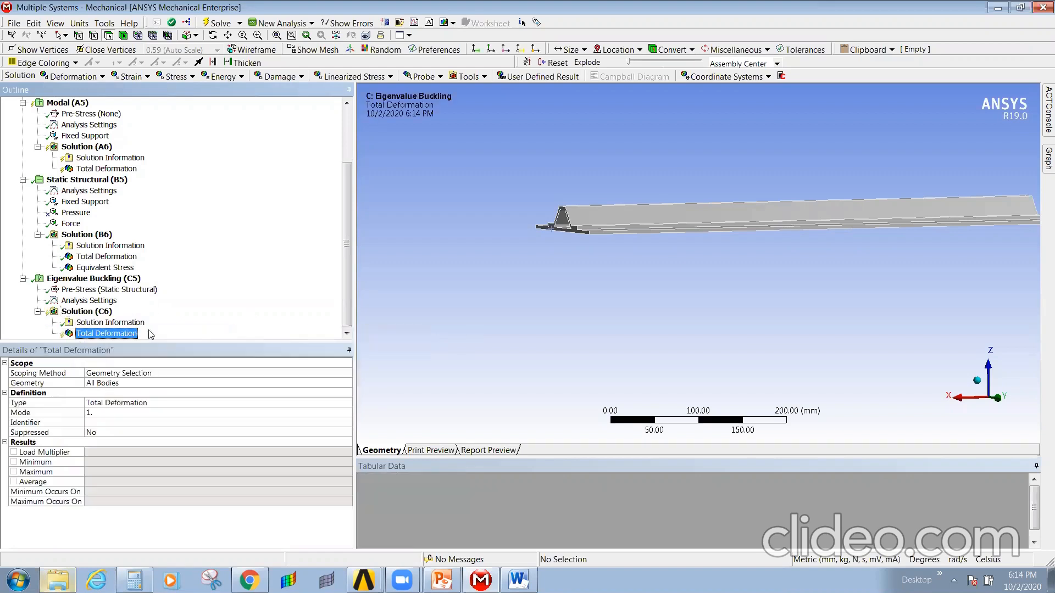
{"action": "right_click", "coordinate": [122, 334]}
{"action": "left_click", "coordinate": [158, 356]}
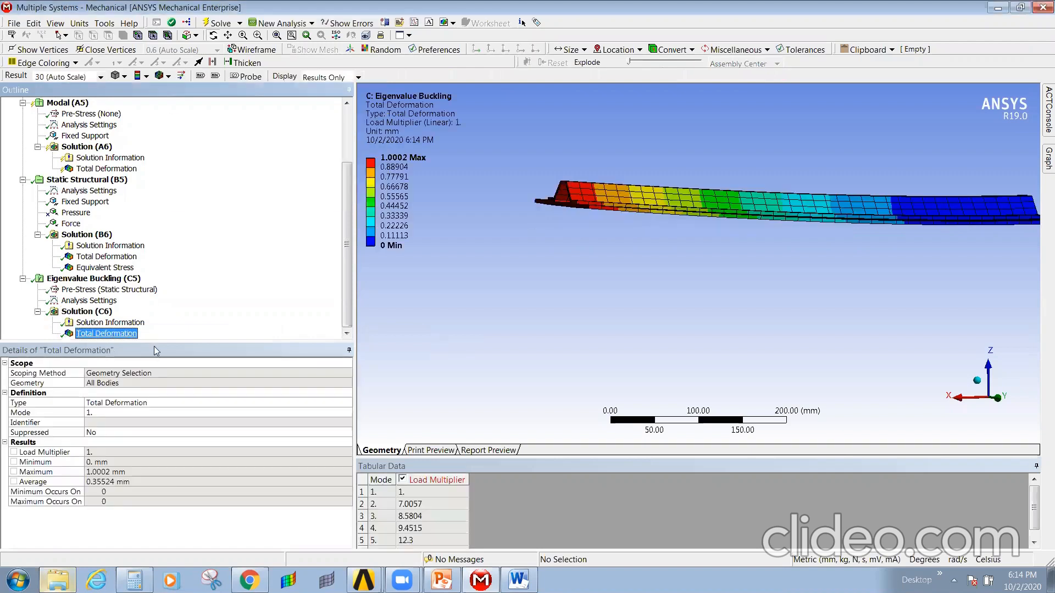
Create Total Deformation results for all six buckling modes from the existing Total Deformation in Solution (C6) and expand their group.
{"action": "right_click", "coordinate": [102, 332]}
{"action": "left_click", "coordinate": [154, 374]}
{"action": "left_click", "coordinate": [106, 334]}
{"action": "right_click", "coordinate": [113, 335]}
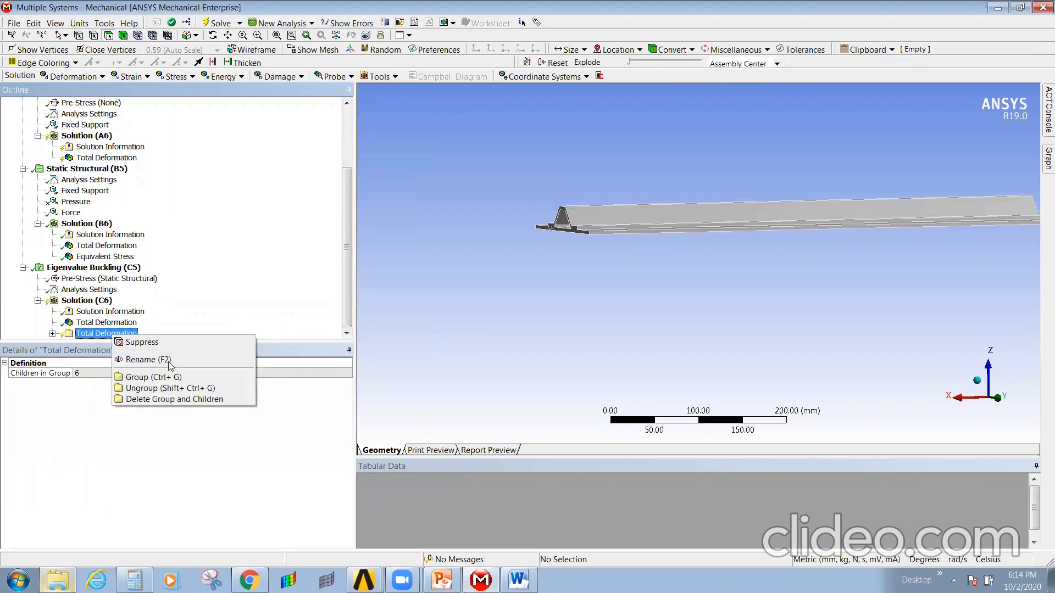
{"action": "left_click", "coordinate": [156, 322]}
{"action": "left_click", "coordinate": [52, 333]}
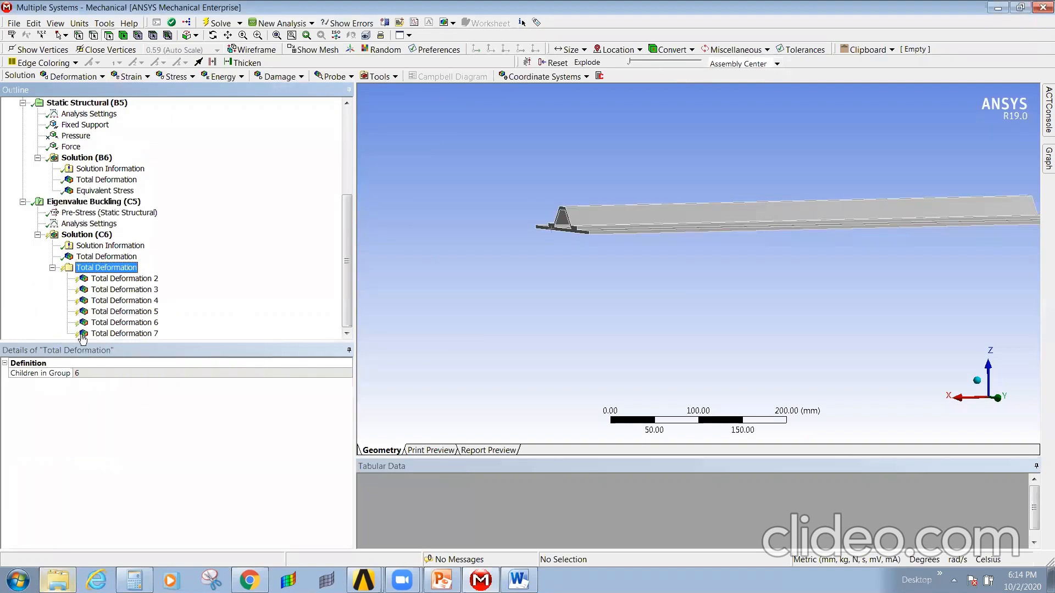
Evaluate all the new Total Deformation results, 2 through 7, in the buckling solution.
{"action": "left_click", "coordinate": [122, 280]}
{"action": "right_click", "coordinate": [124, 282]}
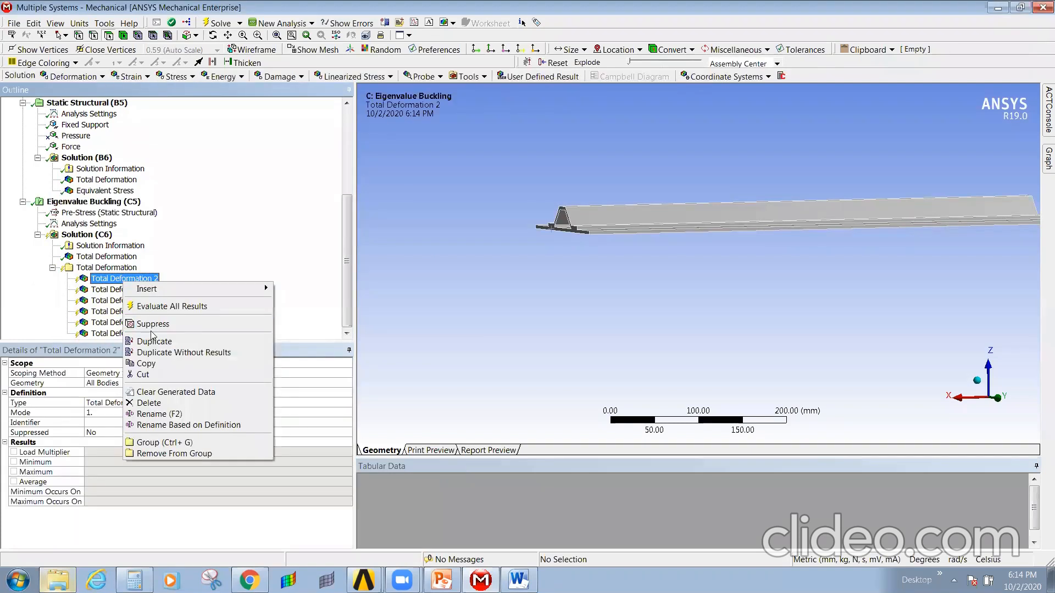
{"action": "left_click", "coordinate": [176, 302]}
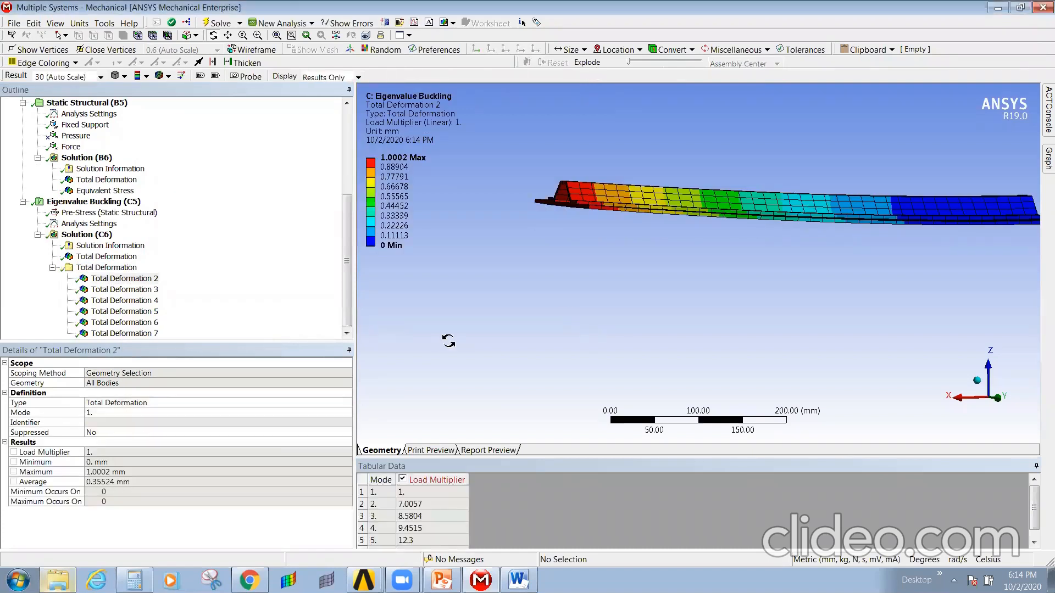
Animate the mode 1 shape in Total Deformation 2 and keep the graph docked below the model.
{"action": "left_click", "coordinate": [140, 279]}
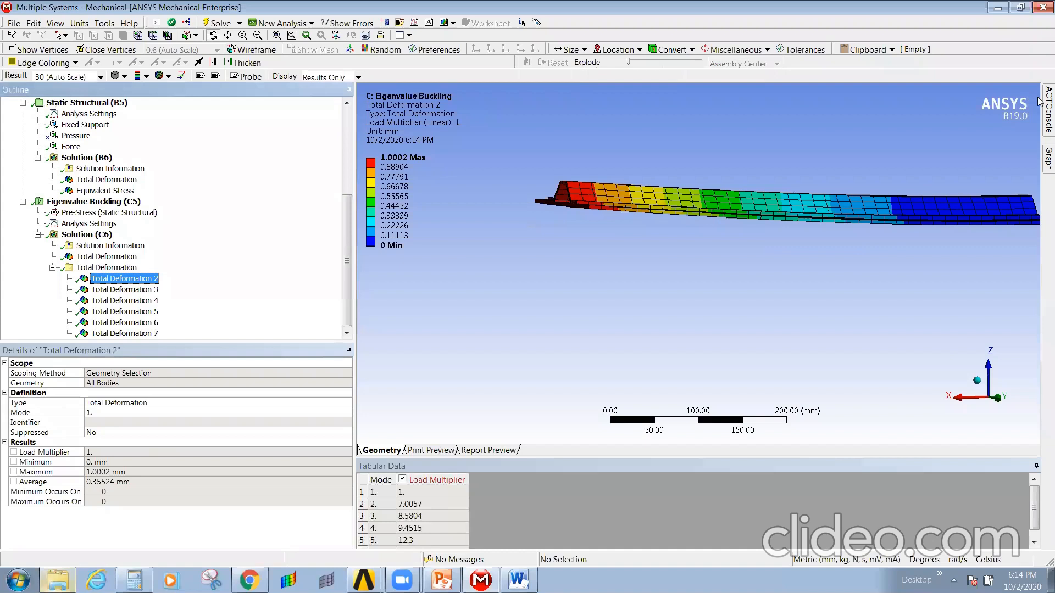
{"action": "mouse_move", "coordinate": [1039, 107]}
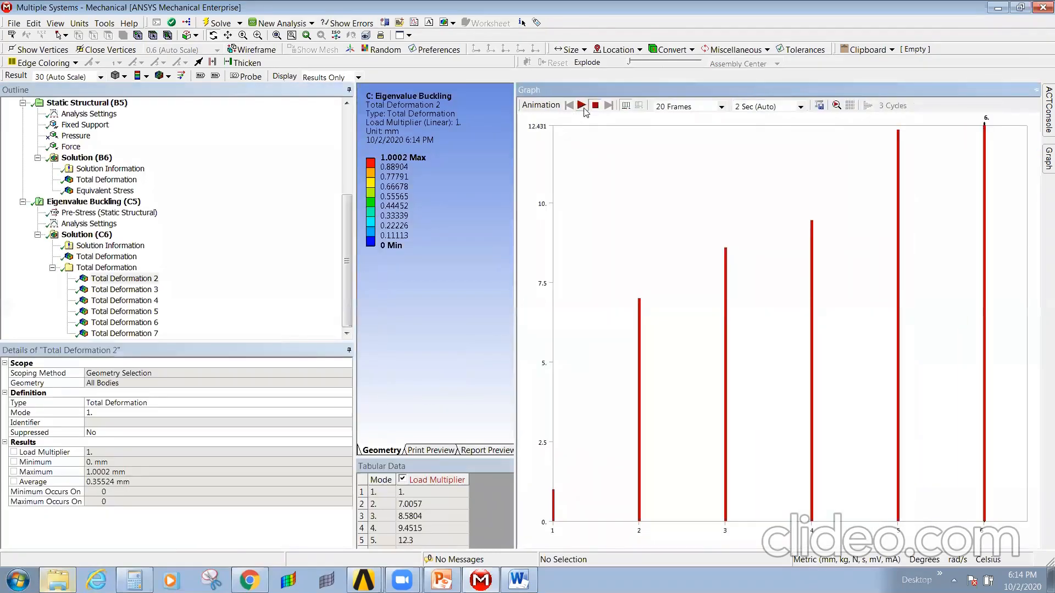
{"action": "left_click", "coordinate": [581, 105]}
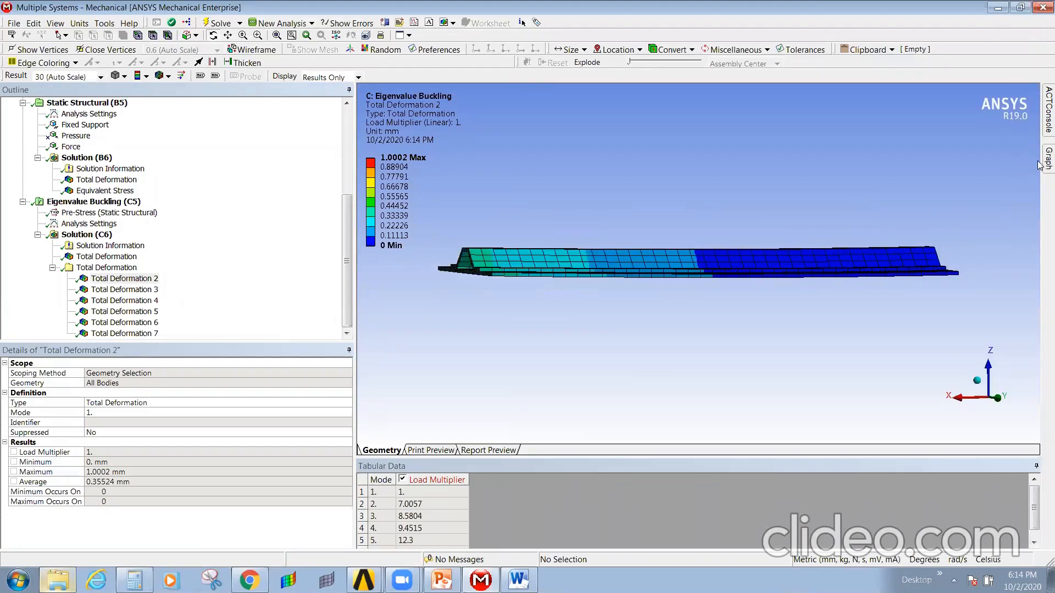
{"action": "mouse_move", "coordinate": [1040, 165]}
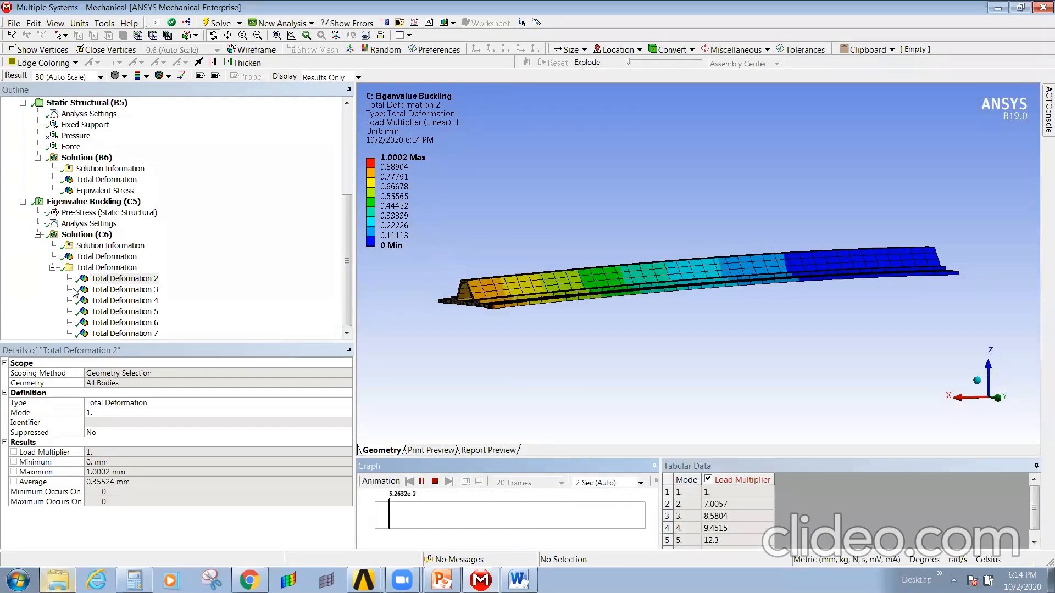
Set the deformation display scale to 2x Auto and replay the mode 1 animation with the panel seen from the side.
{"action": "left_click_drag", "start_coordinate": [692, 283], "coordinate": [796, 290]}
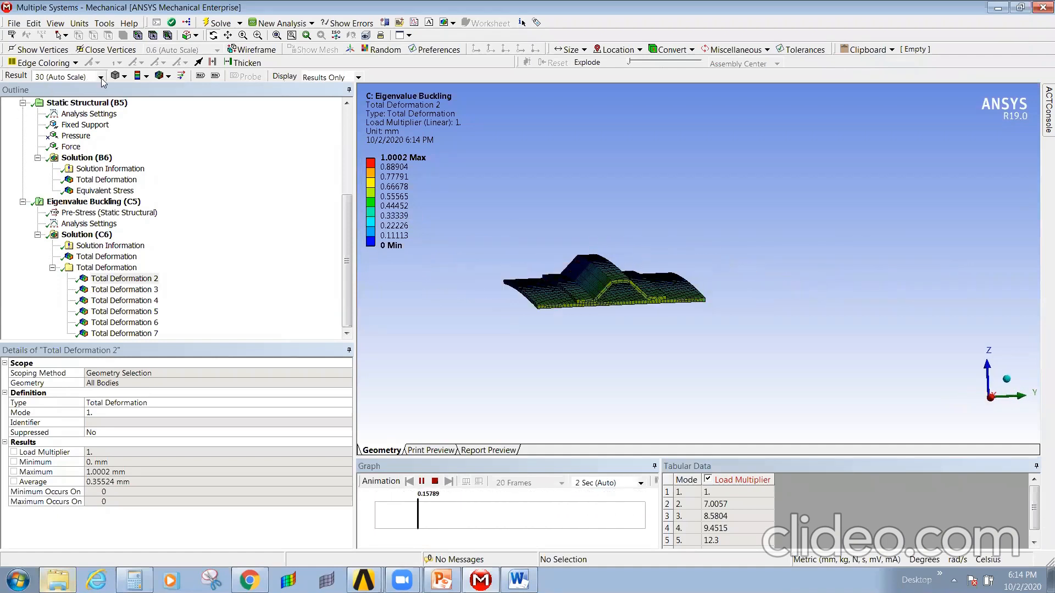
{"action": "left_click", "coordinate": [61, 76]}
{"action": "left_click", "coordinate": [82, 134]}
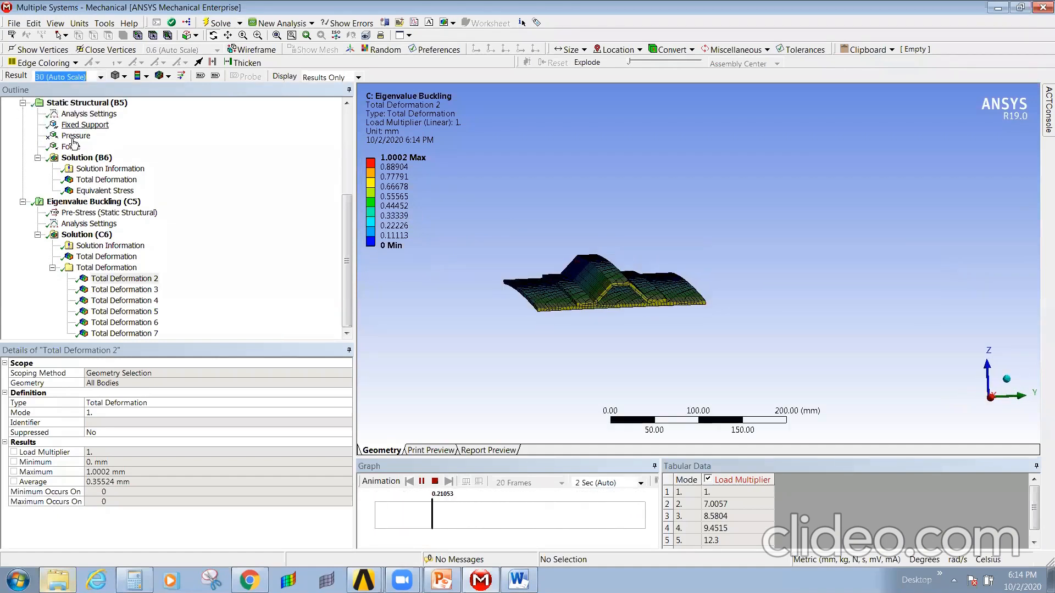
{"action": "left_click_drag", "start_coordinate": [534, 299], "coordinate": [800, 281]}
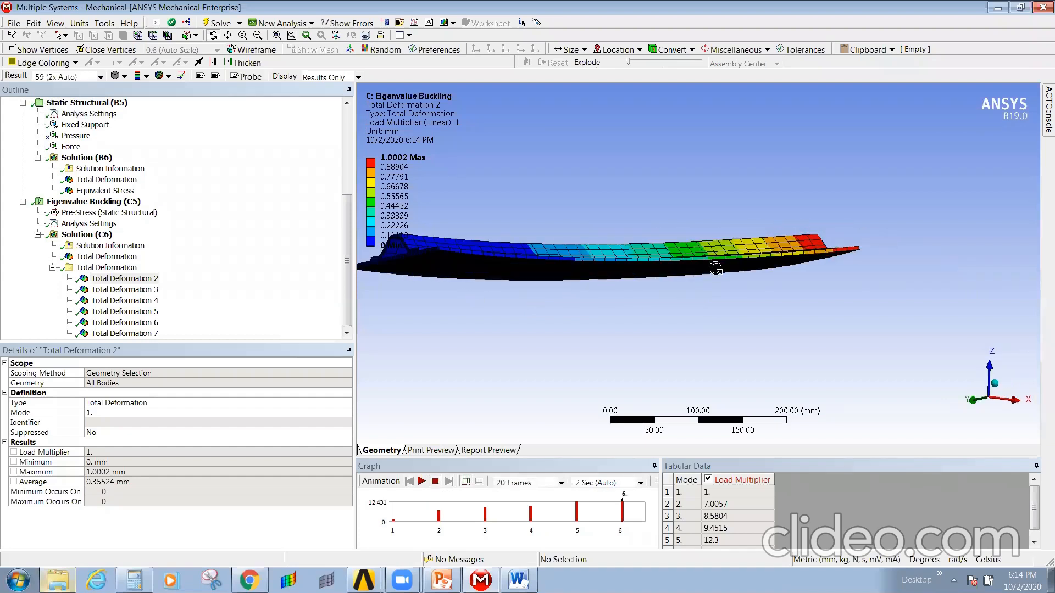
{"action": "mouse_move", "coordinate": [722, 286]}
{"action": "left_mouse_down"}
{"action": "mouse_move", "coordinate": [690, 283]}
{"action": "mouse_move", "coordinate": [721, 286]}
{"action": "left_mouse_up"}
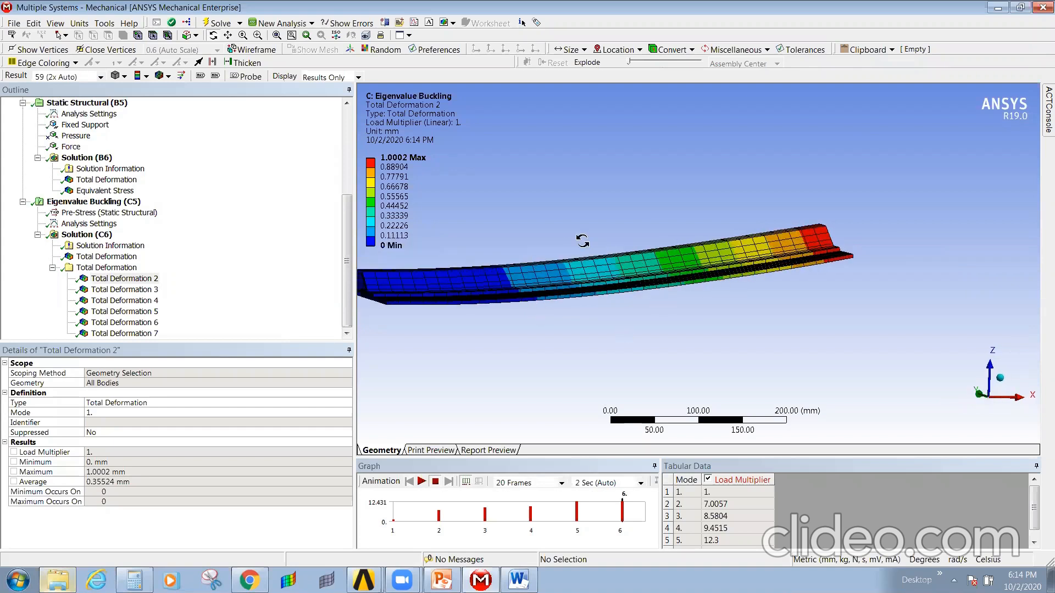
{"action": "scroll", "coordinate": [601, 301], "scroll_direction": "down", "scroll_amount": 2}
{"action": "left_click_drag", "start_coordinate": [582, 299], "coordinate": [537, 297]}
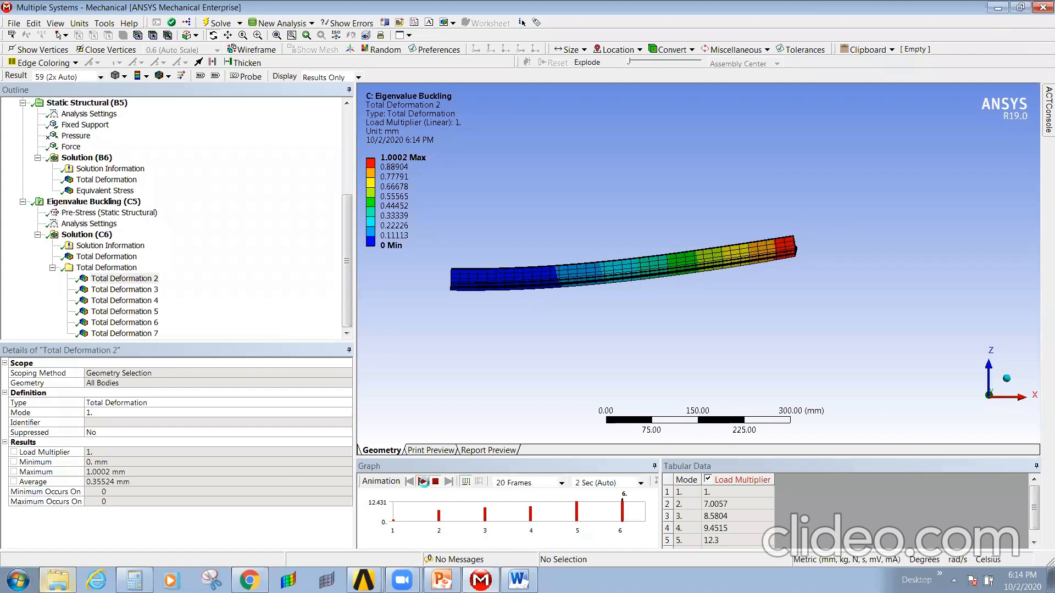
{"action": "left_click", "coordinate": [423, 482]}
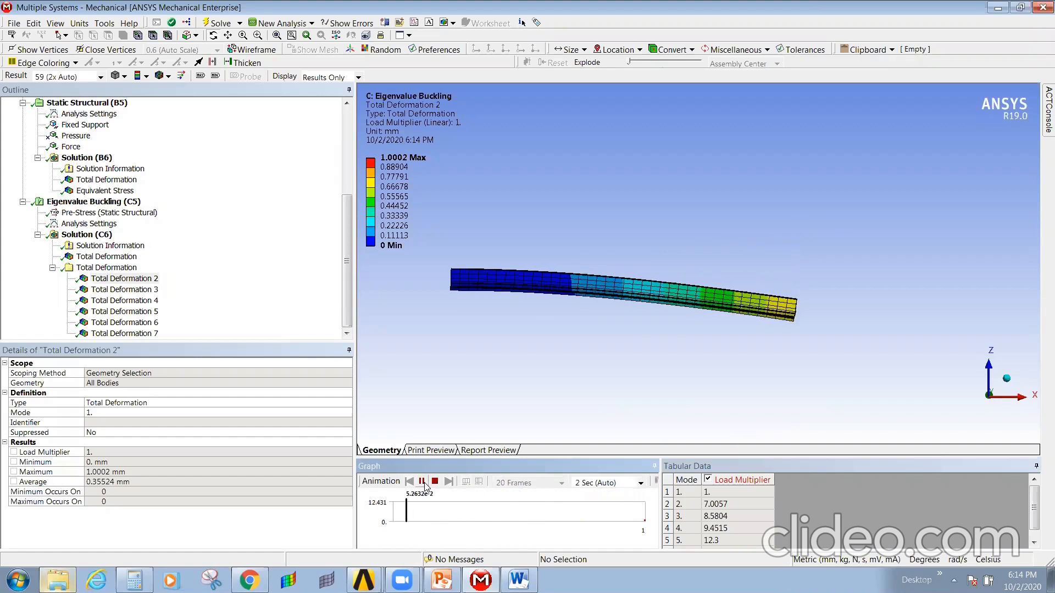
Animate the mode 2 shape in Total Deformation 3 and the mode 3 shape in Total Deformation 4.
{"action": "left_click", "coordinate": [140, 292]}
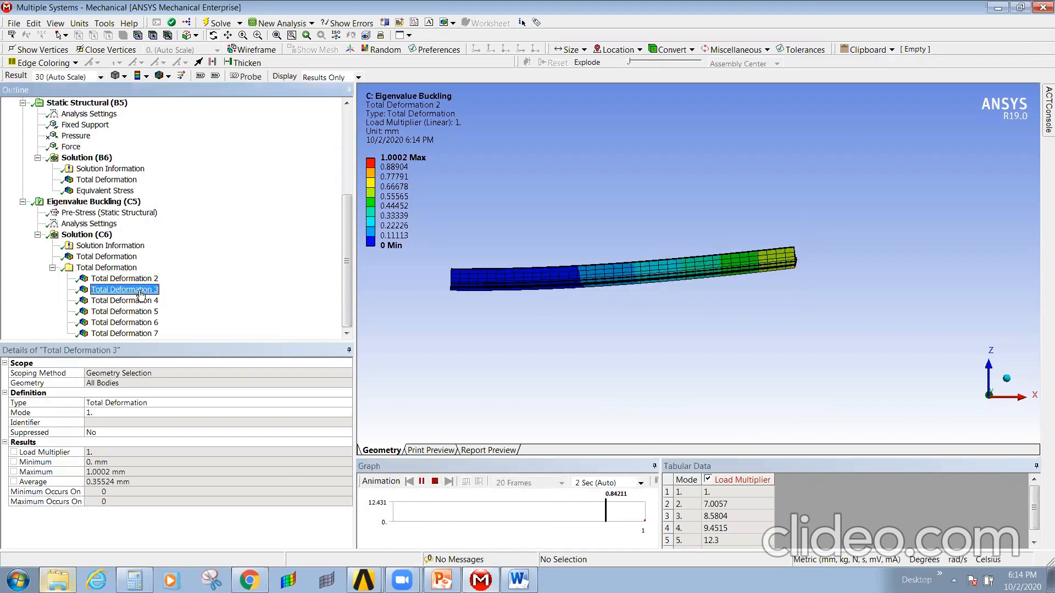
{"action": "left_click", "coordinate": [423, 482]}
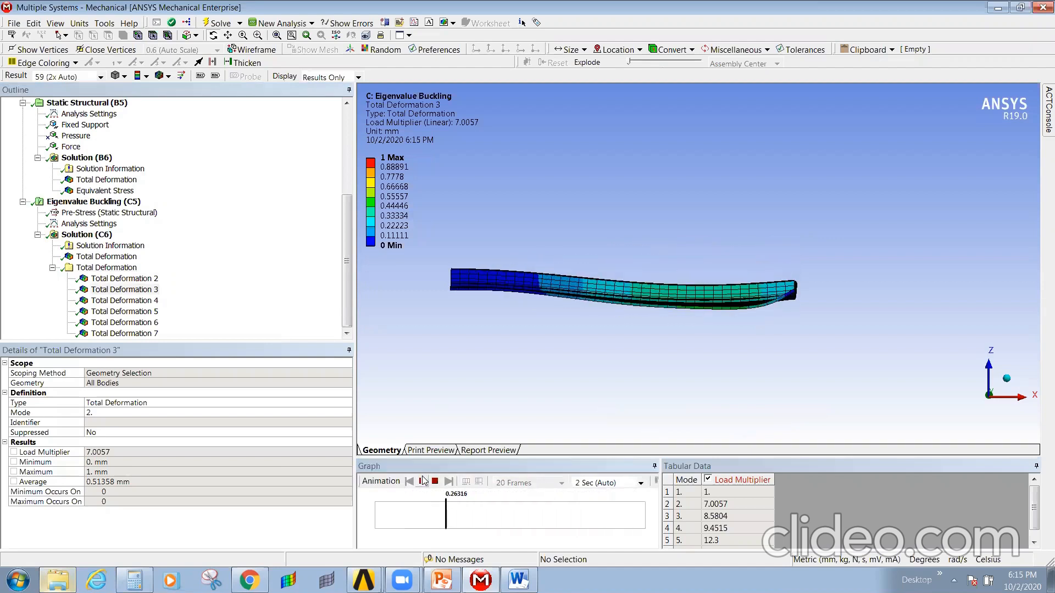
{"action": "left_click", "coordinate": [124, 300]}
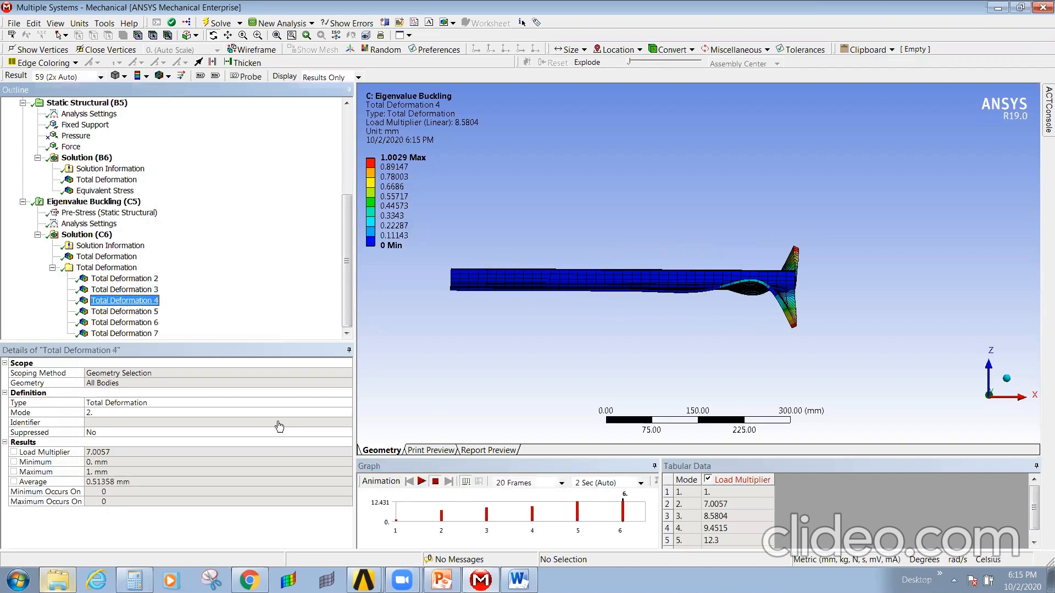
{"action": "left_click", "coordinate": [421, 481]}
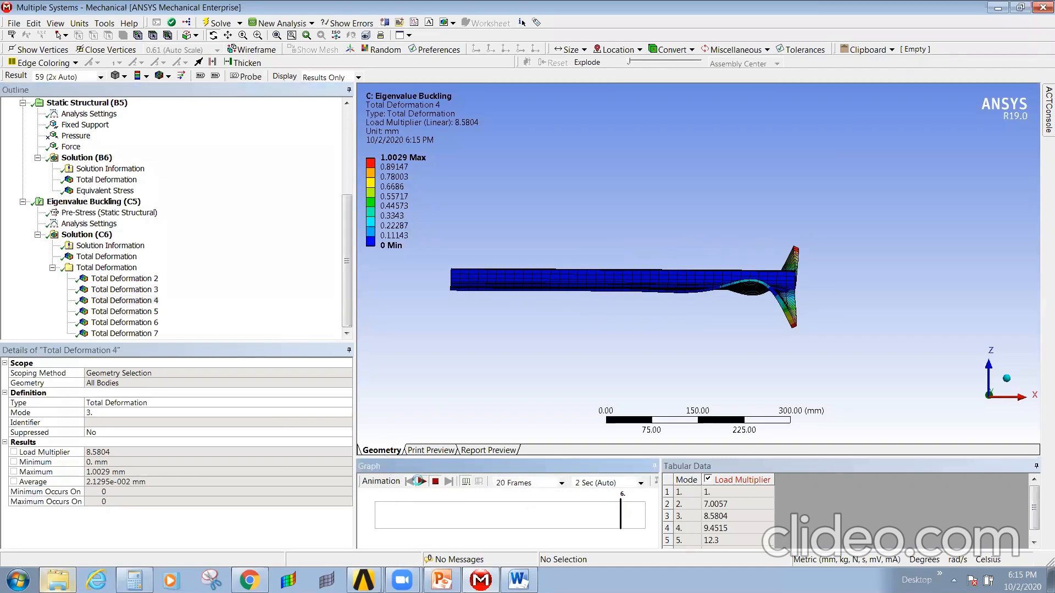